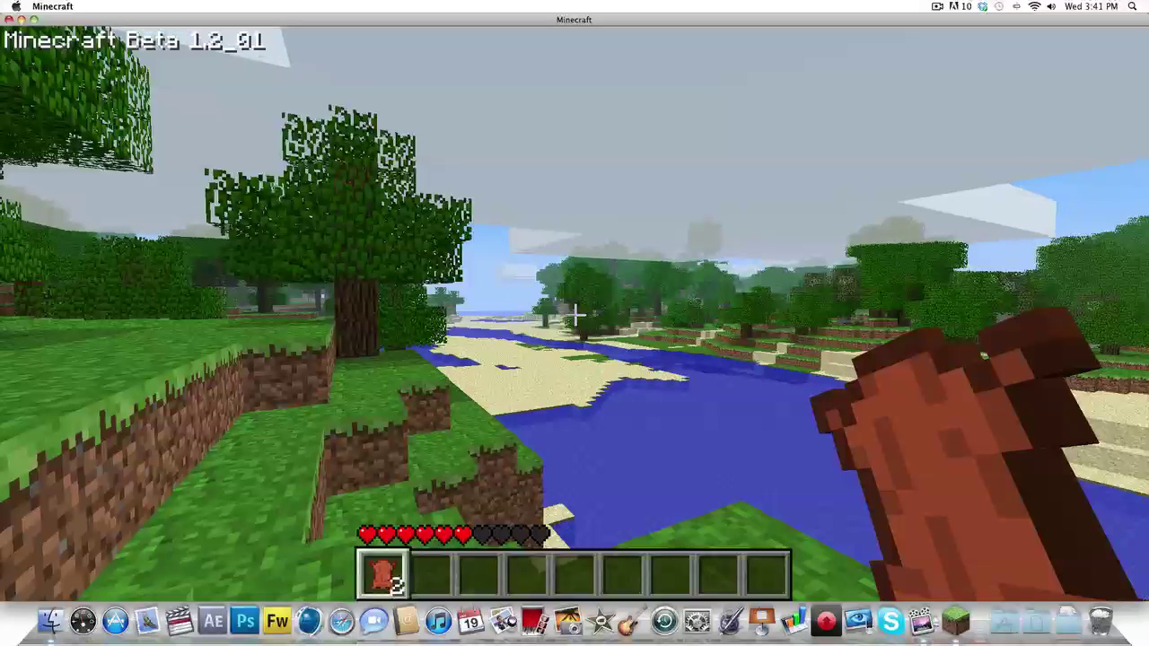
Step: Shift the in-game time forward and backward while watching the sun's position in the sky
mouse_move(575, 315)
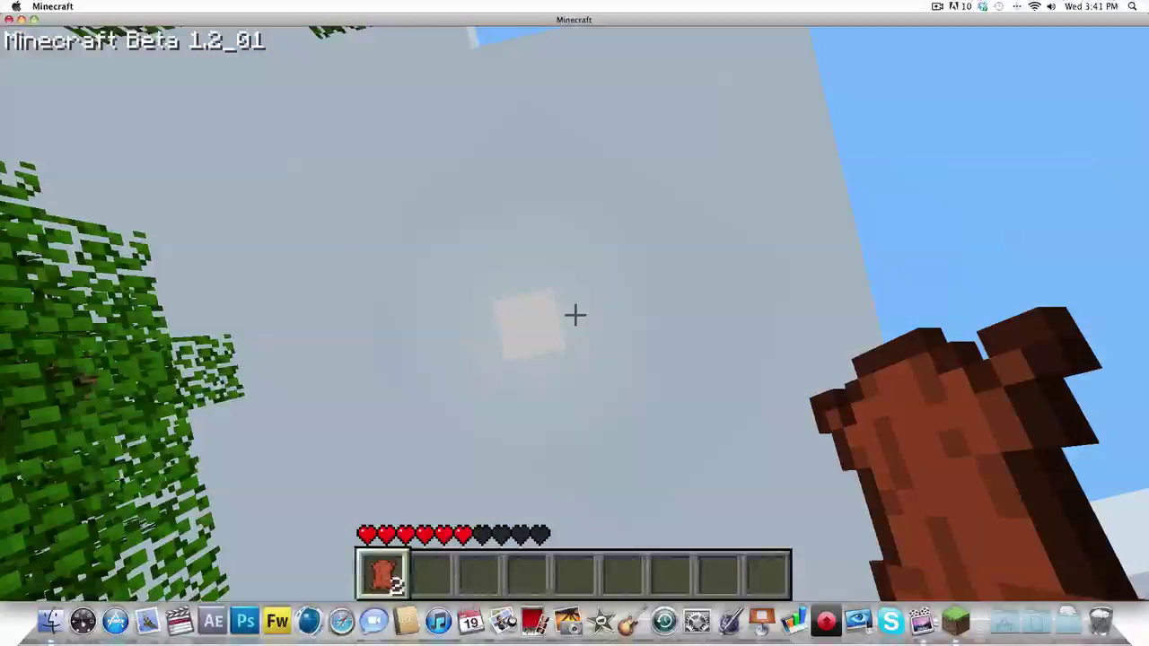
key("q")
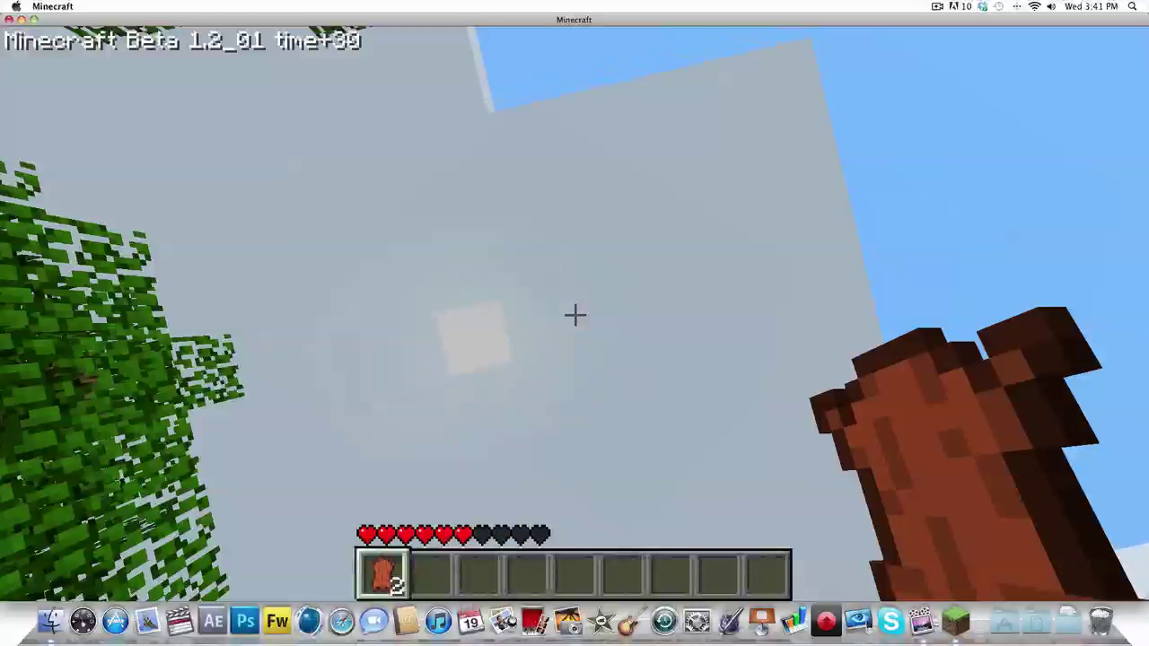
key("t")
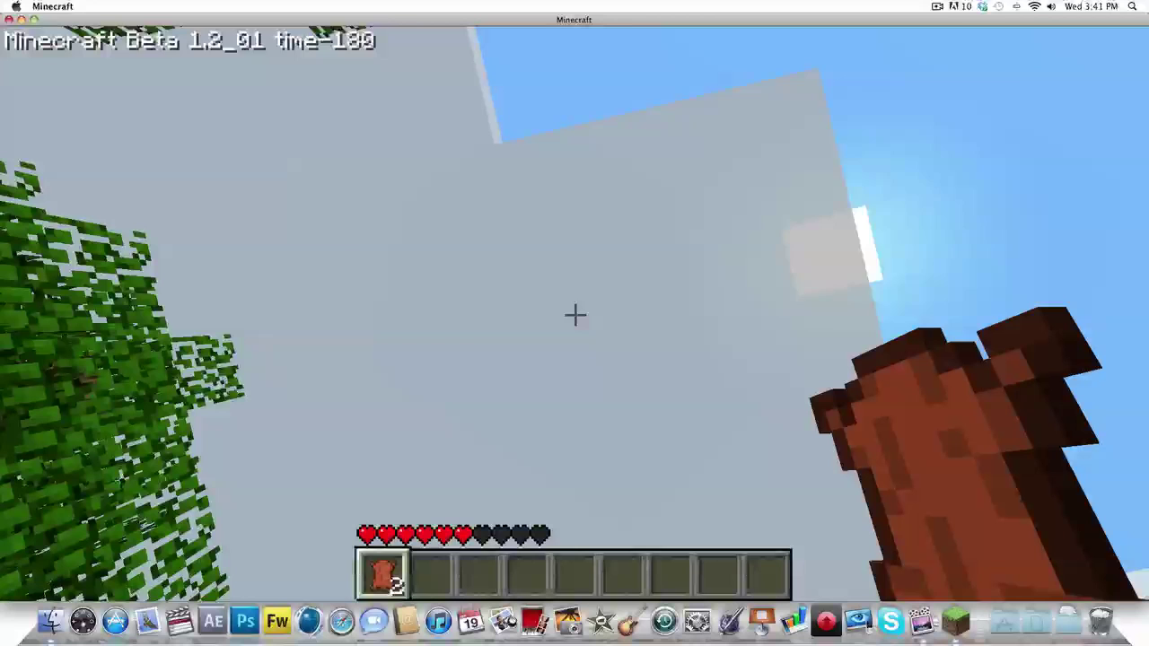
key("t")
key("t")
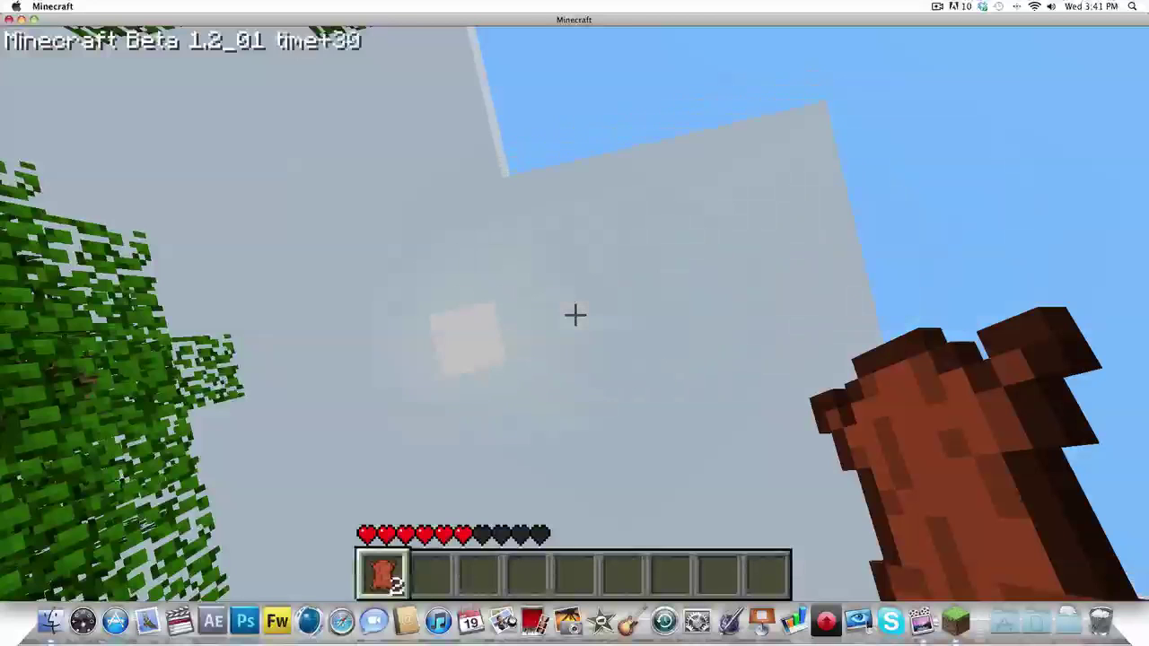
key("t")
key("t")
key("t")
key("t")
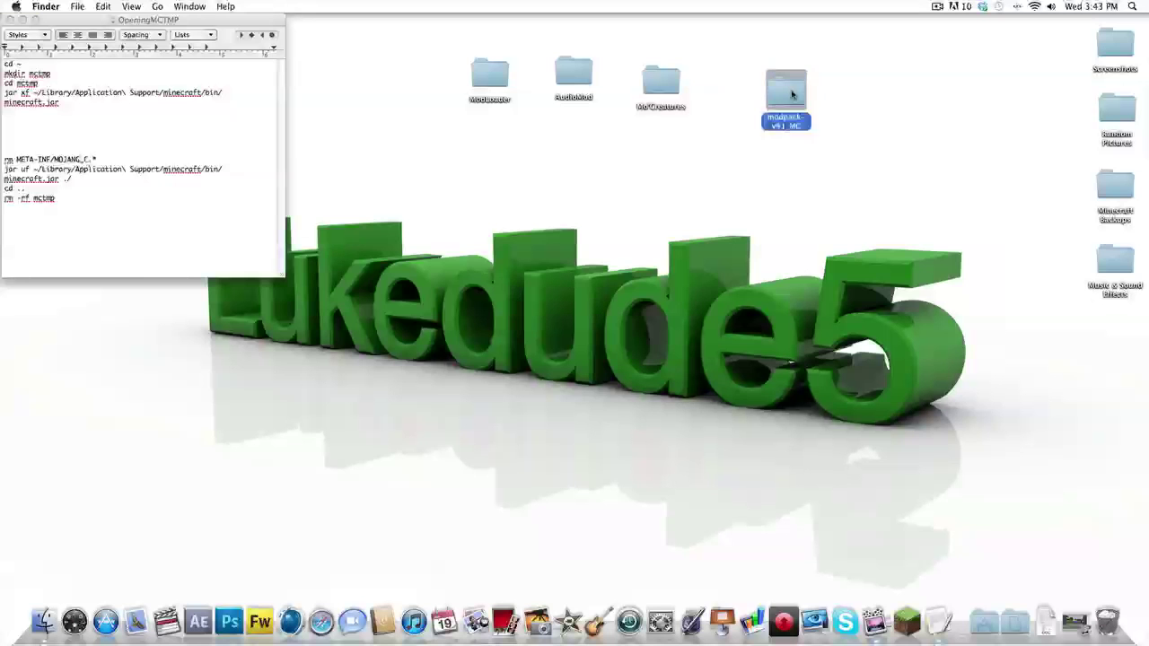
Step: Open the readme.txt file from the modpack-v41_MC folder on the desktop
double_click(792, 93)
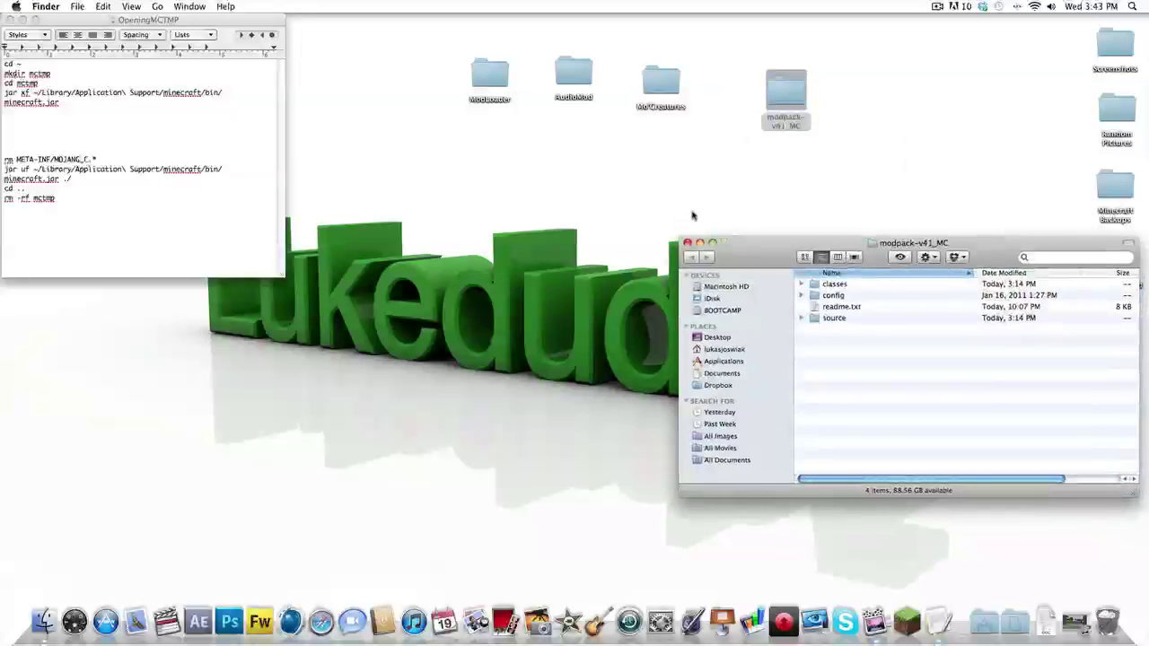
left_click_drag(857, 238, 723, 197)
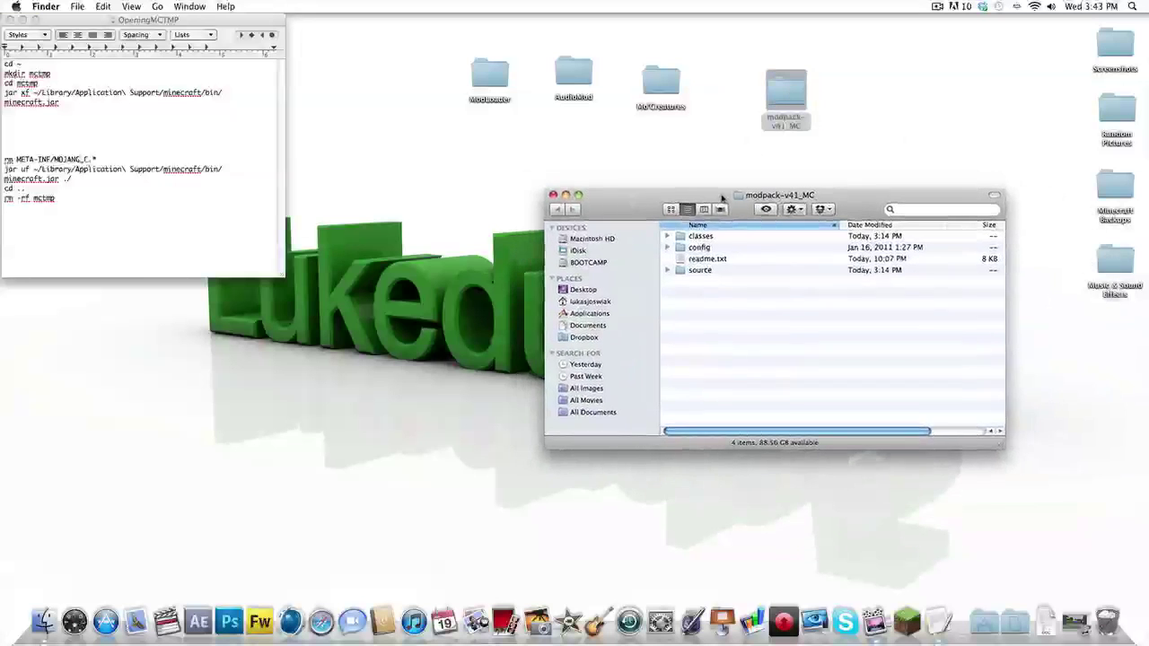
double_click(708, 259)
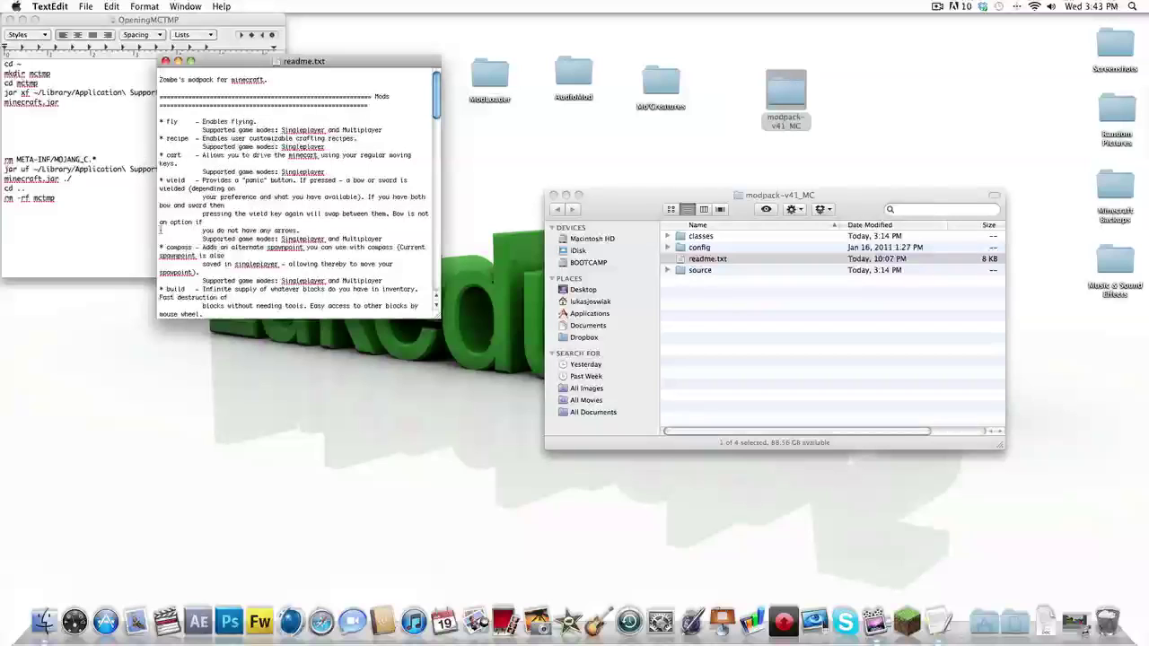
Step: Review the readme's list of mods and its Installation section, and close the document
scroll(235, 261, "down", 1)
scroll(280, 272, "down", 4)
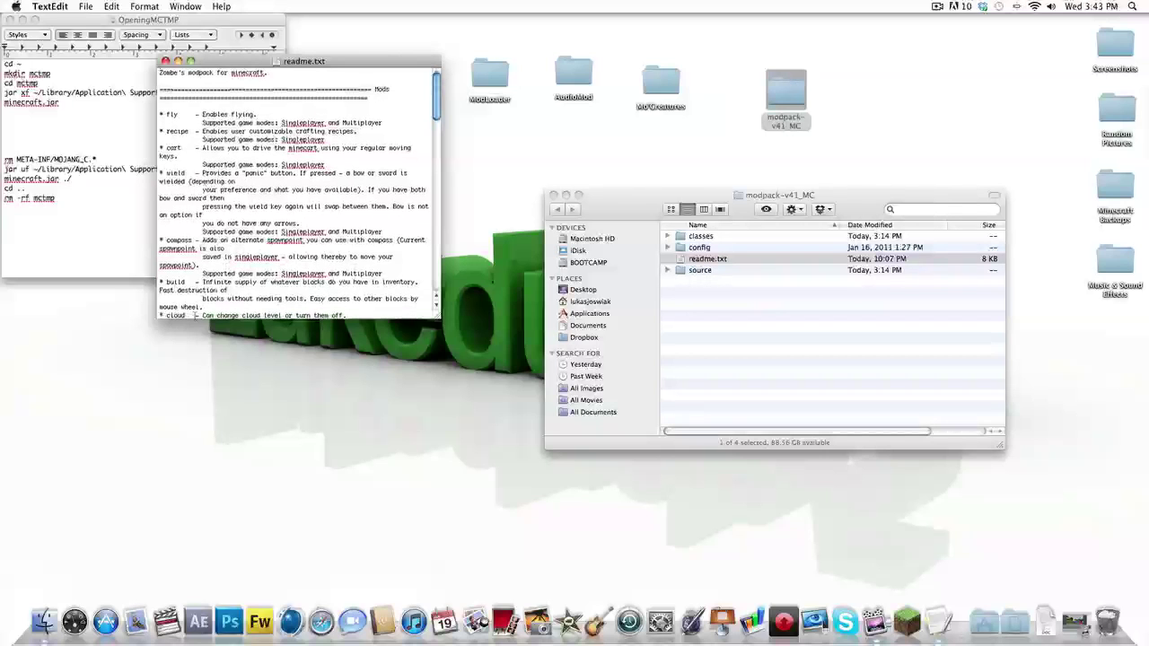
scroll(199, 282, "down", 1)
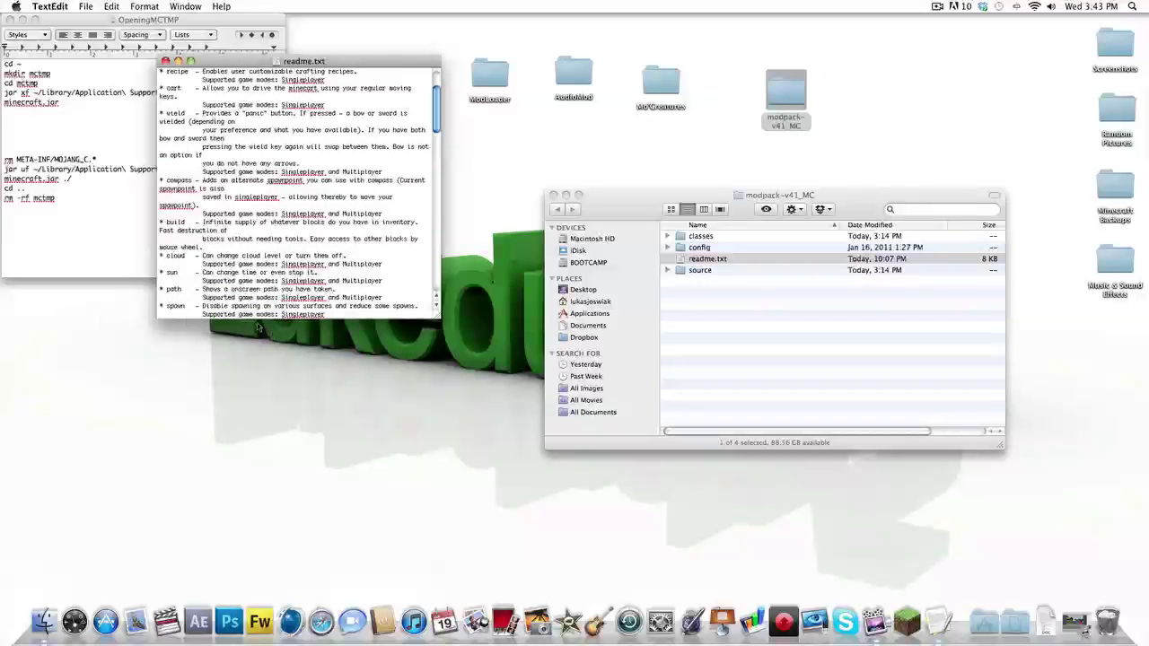
scroll(257, 287, "down", 1)
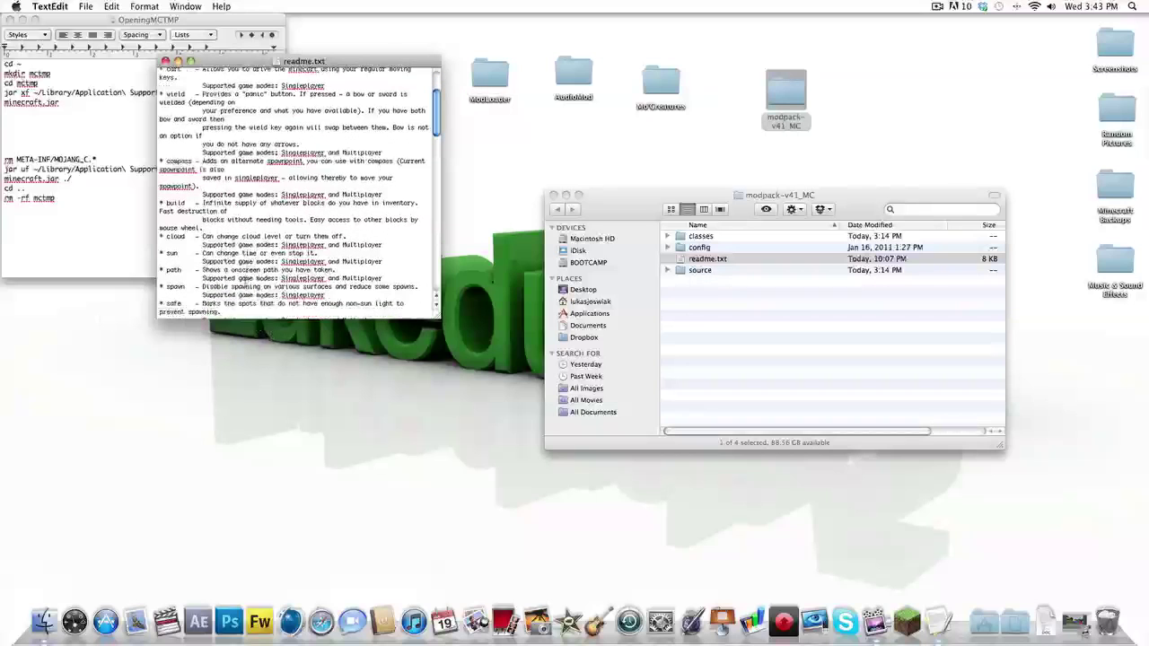
scroll(203, 252, "down", 1)
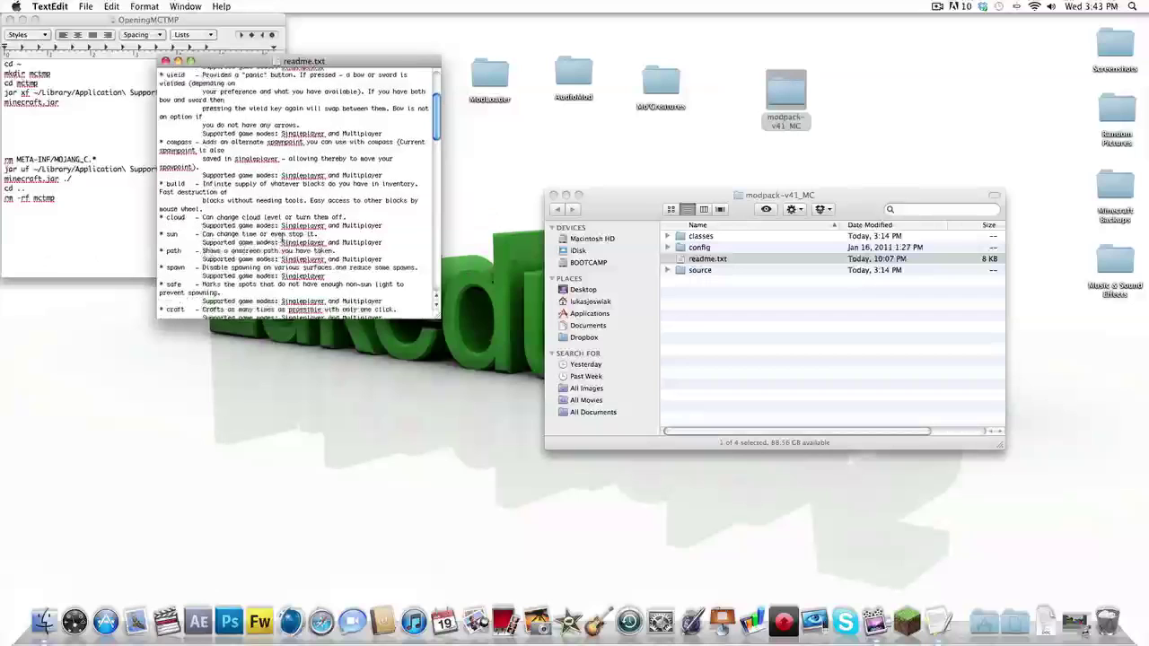
scroll(283, 236, "down", 1)
scroll(251, 282, "down", 3)
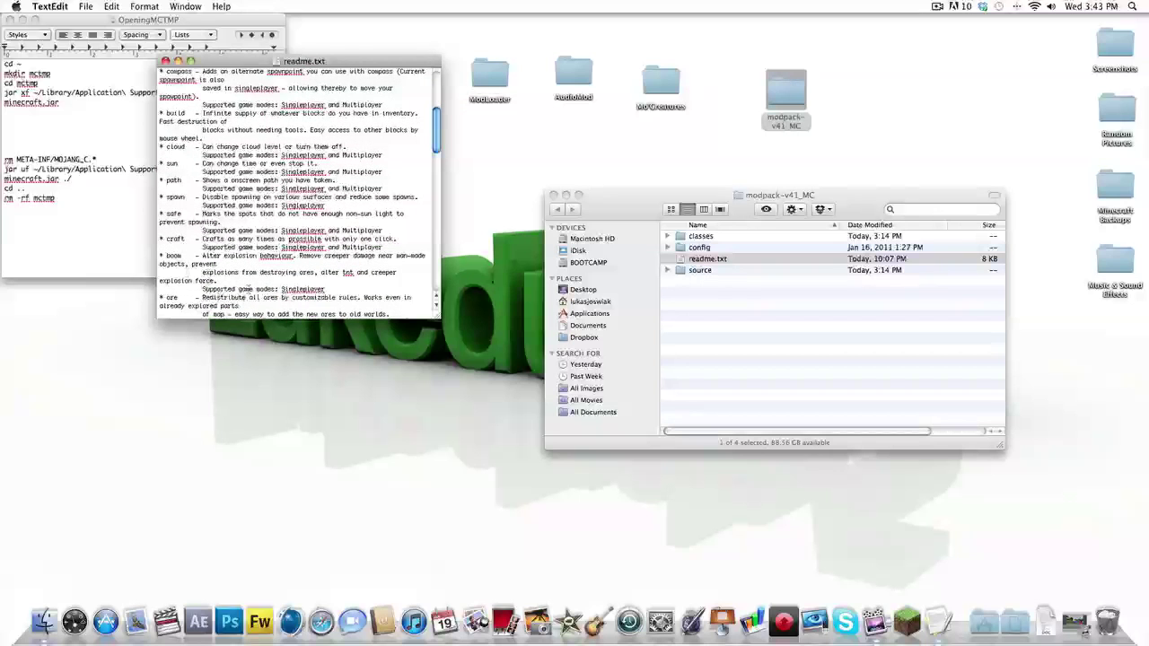
scroll(244, 288, "down", 2)
scroll(270, 261, "down", 4)
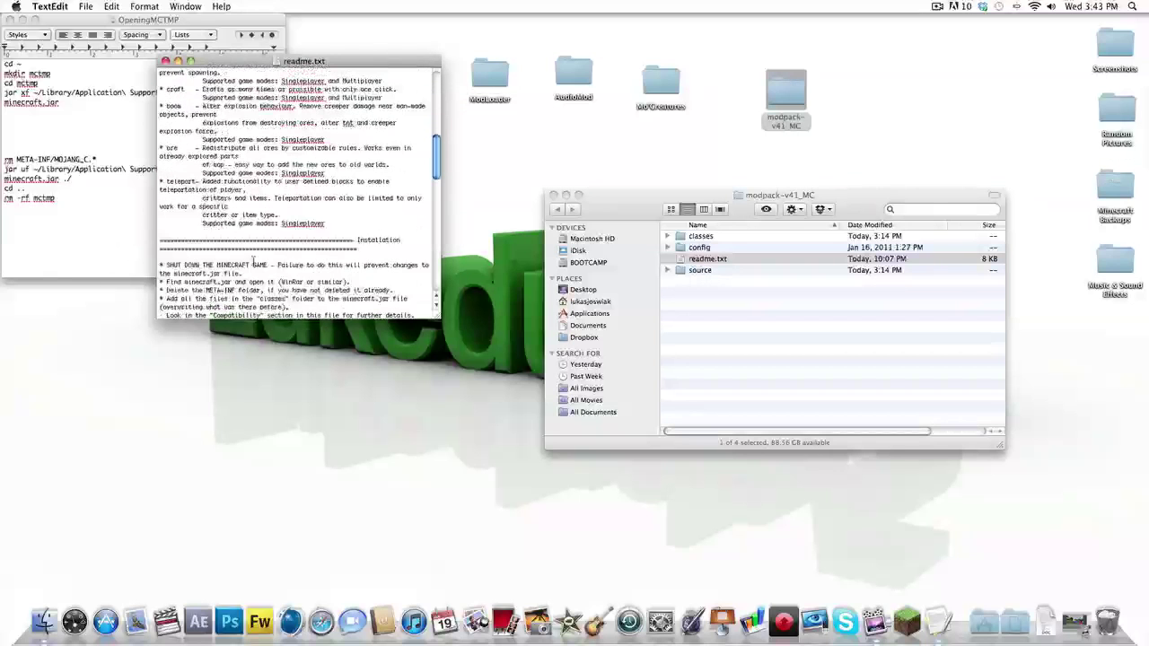
scroll(220, 292, "up", 10)
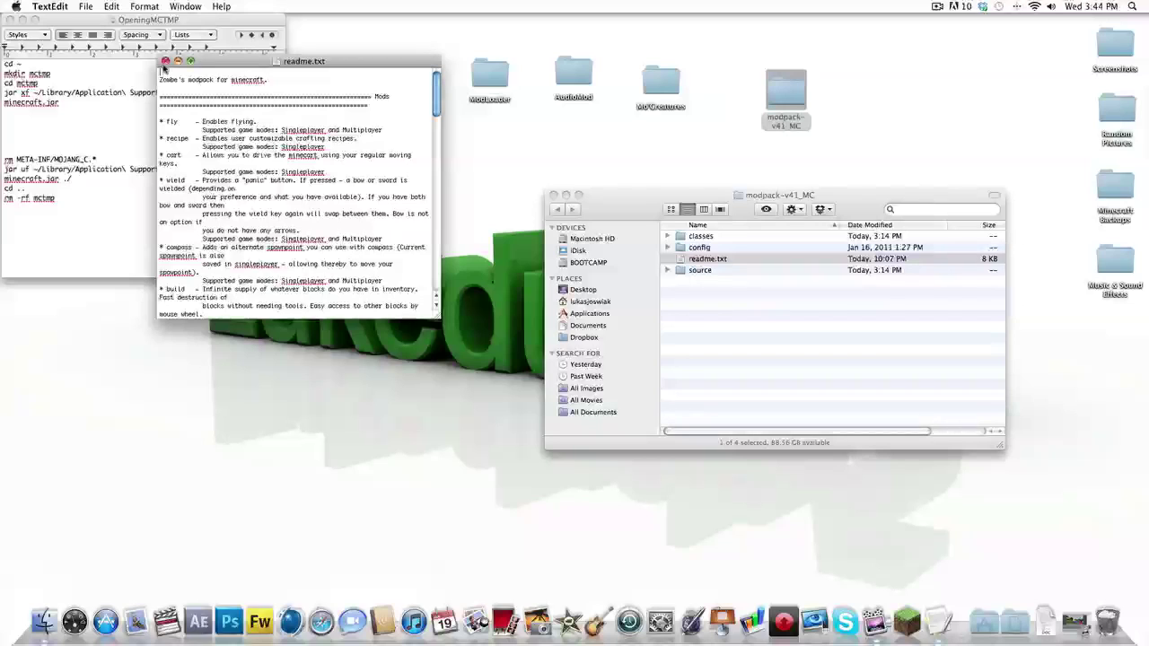
left_click(164, 62)
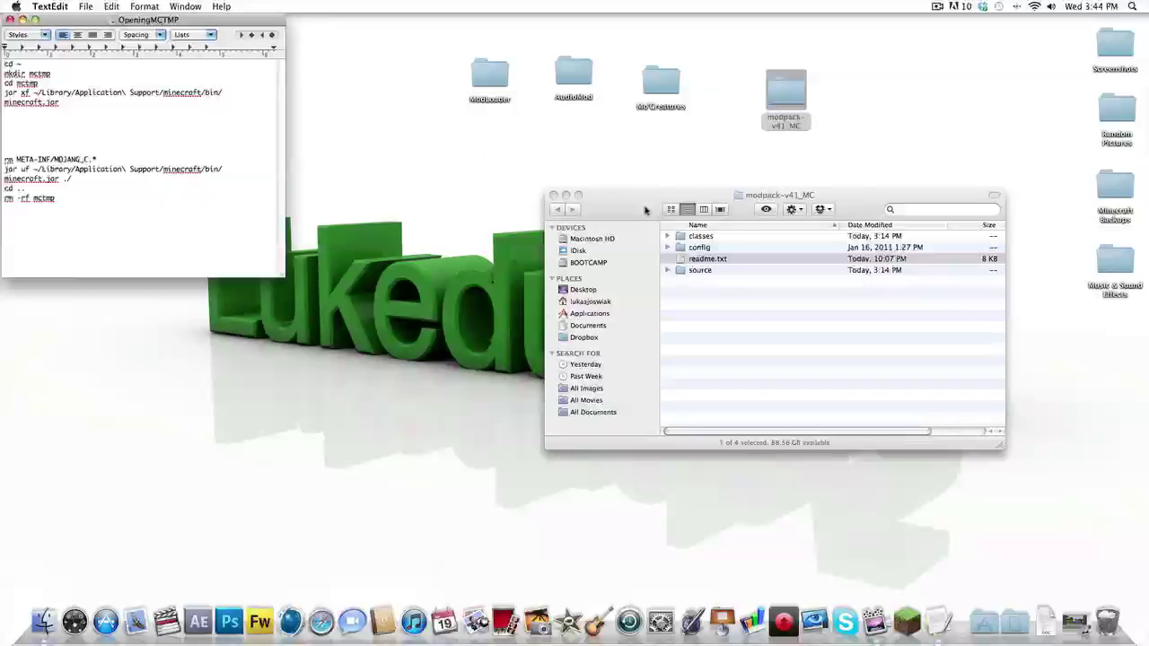
Step: Reopen the modpack-v41_MC folder from the desktop and go into its classes folder
left_click_drag(644, 209, 474, 276)
left_click(588, 437)
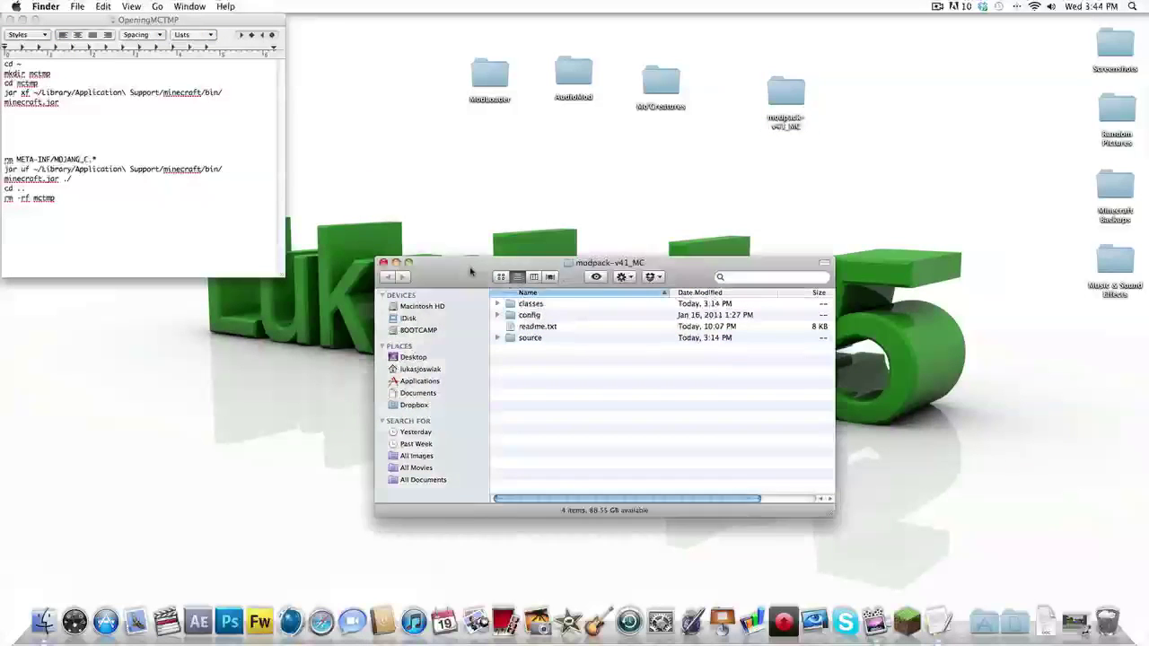
left_click_drag(470, 271, 444, 248)
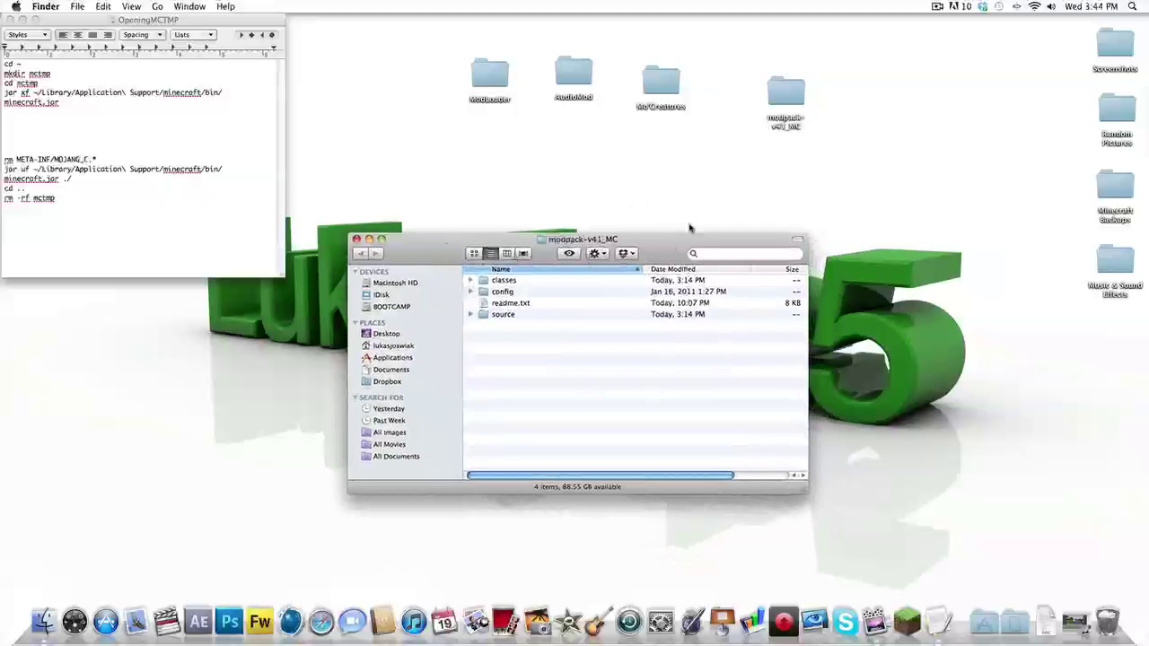
left_click_drag(653, 246, 704, 248)
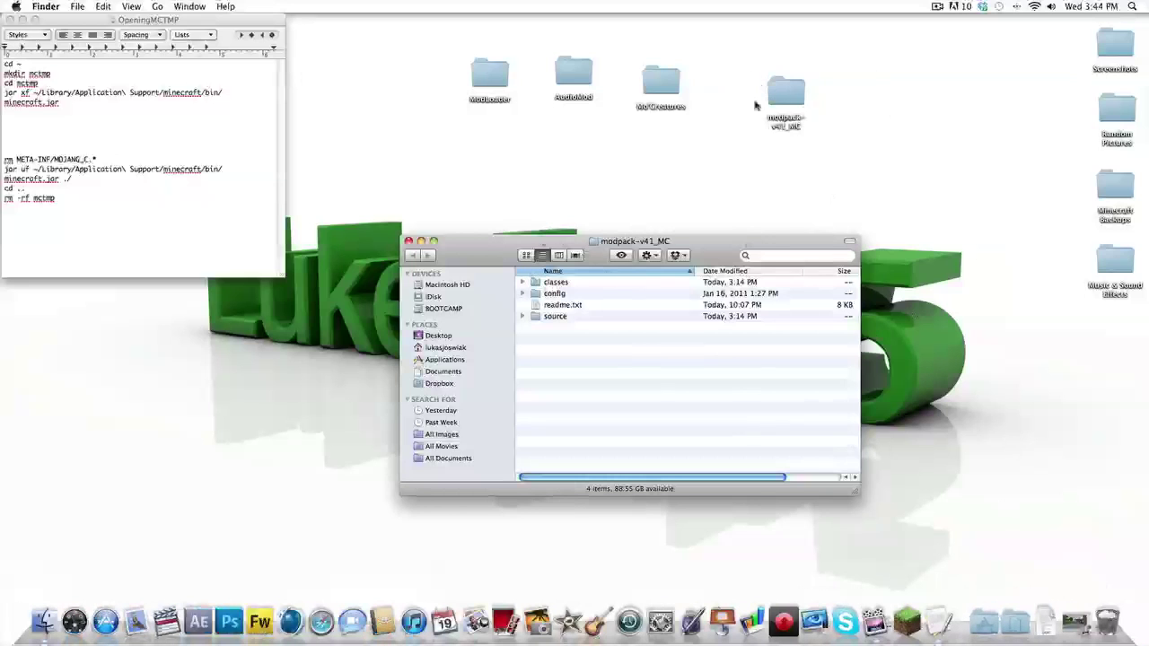
key("super+w")
double_click(782, 95)
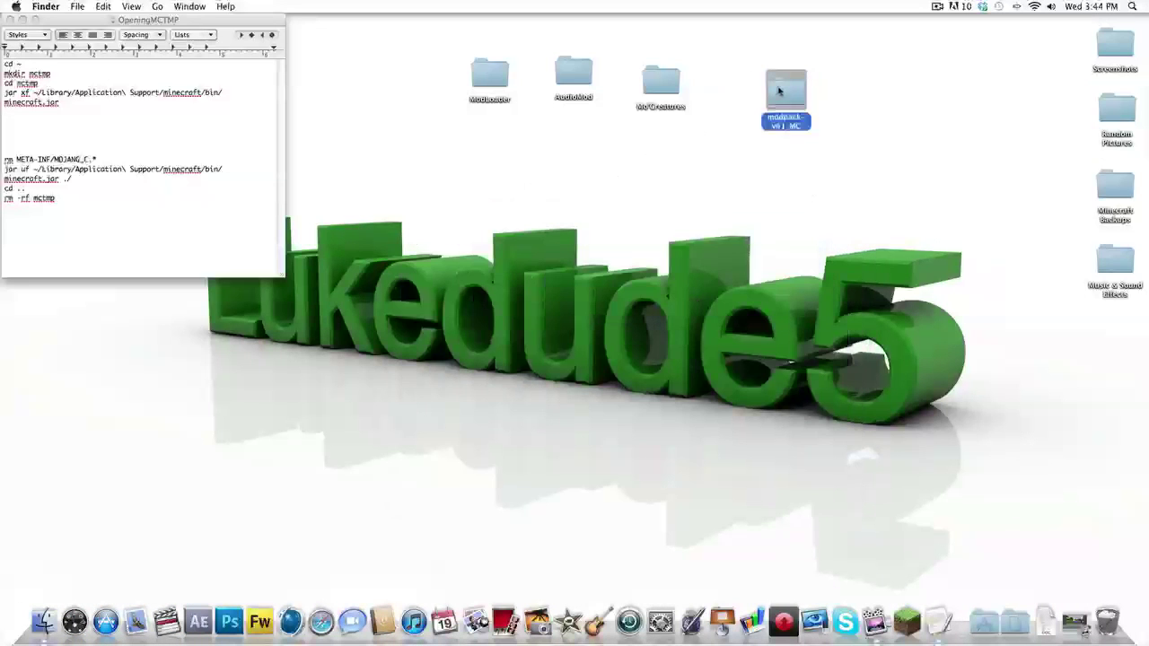
key("super+a")
left_click(617, 359)
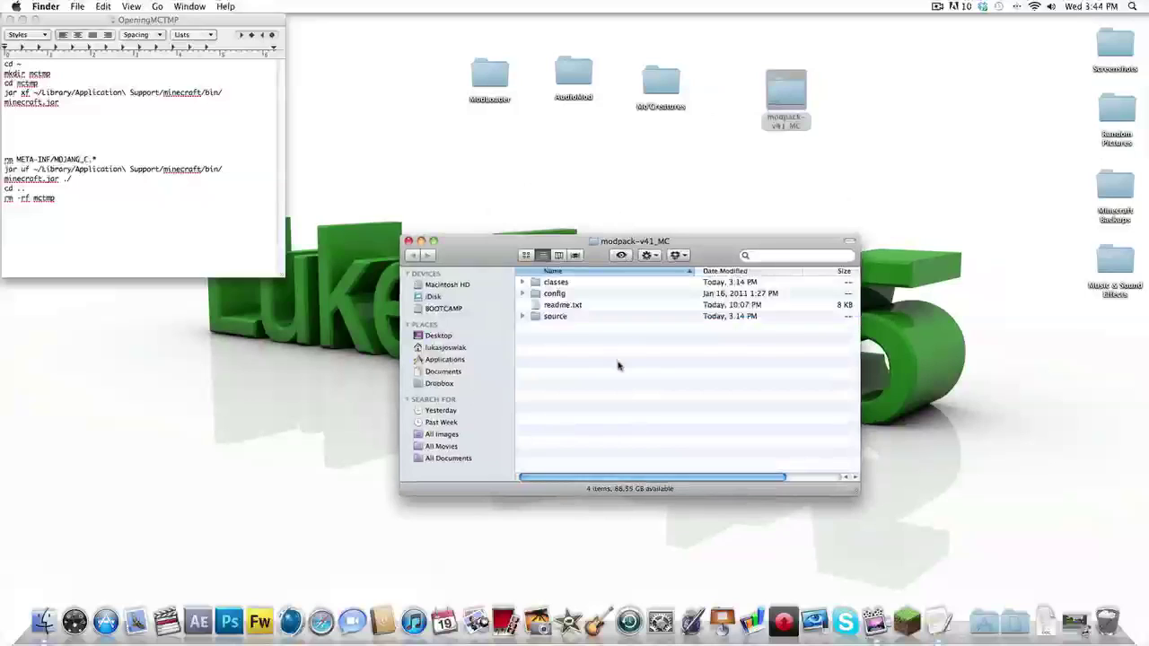
double_click(552, 282)
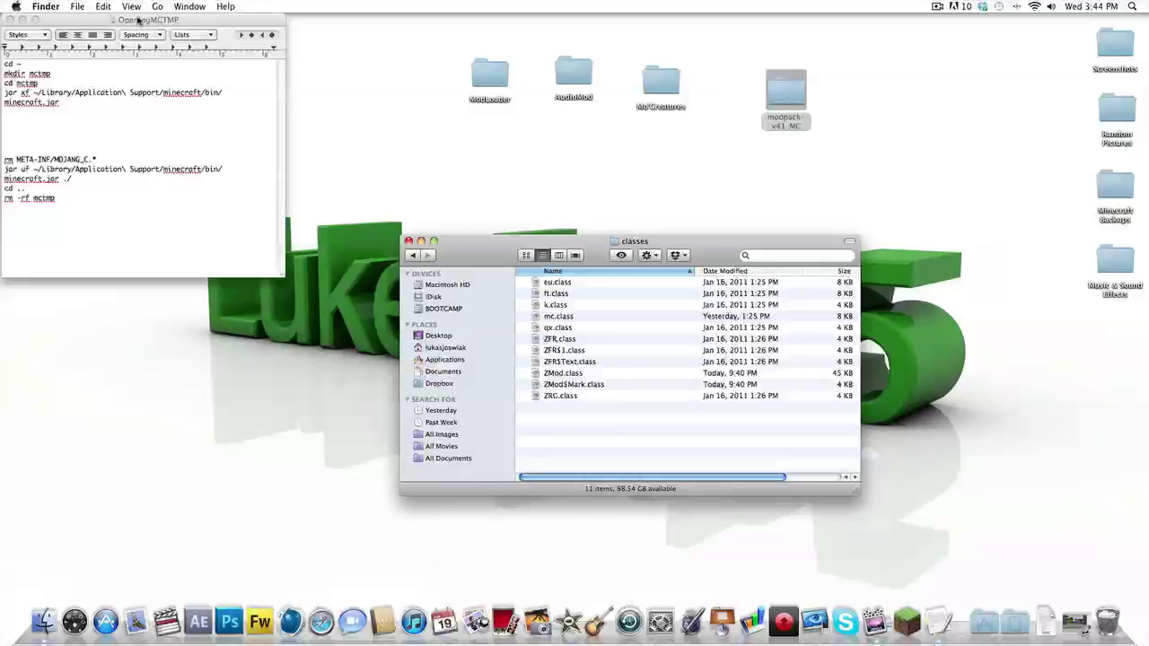
Step: Copy the first command block in the OpeningMCTMP document, from cd ~ through the jar xf line for minecraft.jar
left_click(140, 19)
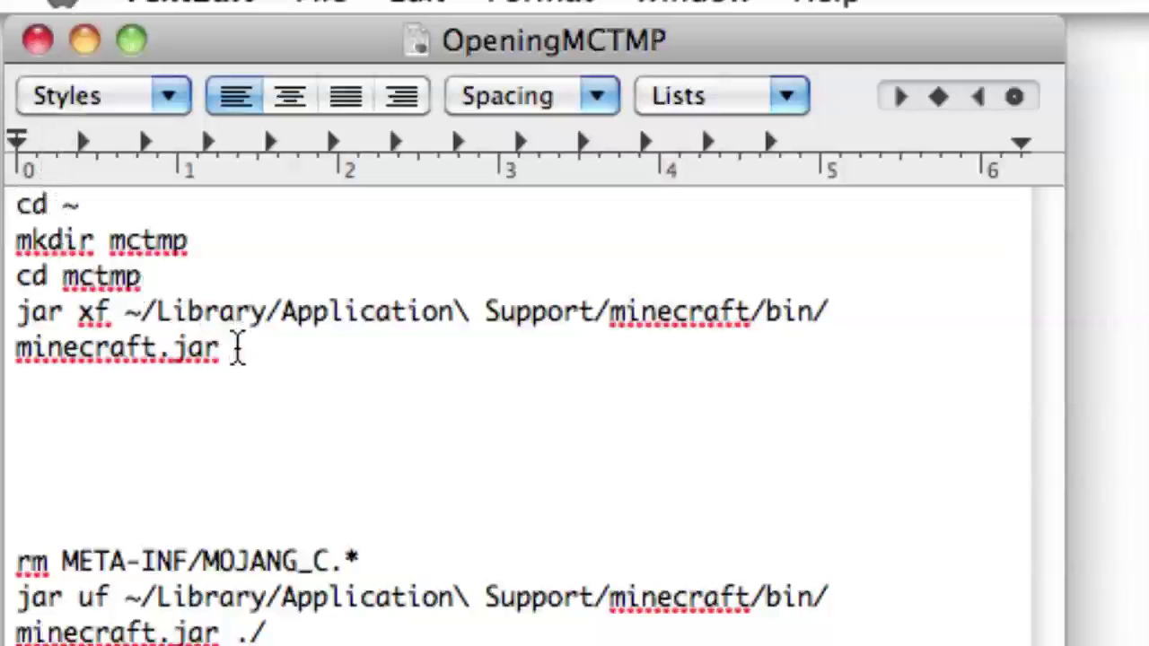
left_click_drag(237, 349, 16, 205)
key("super+c")
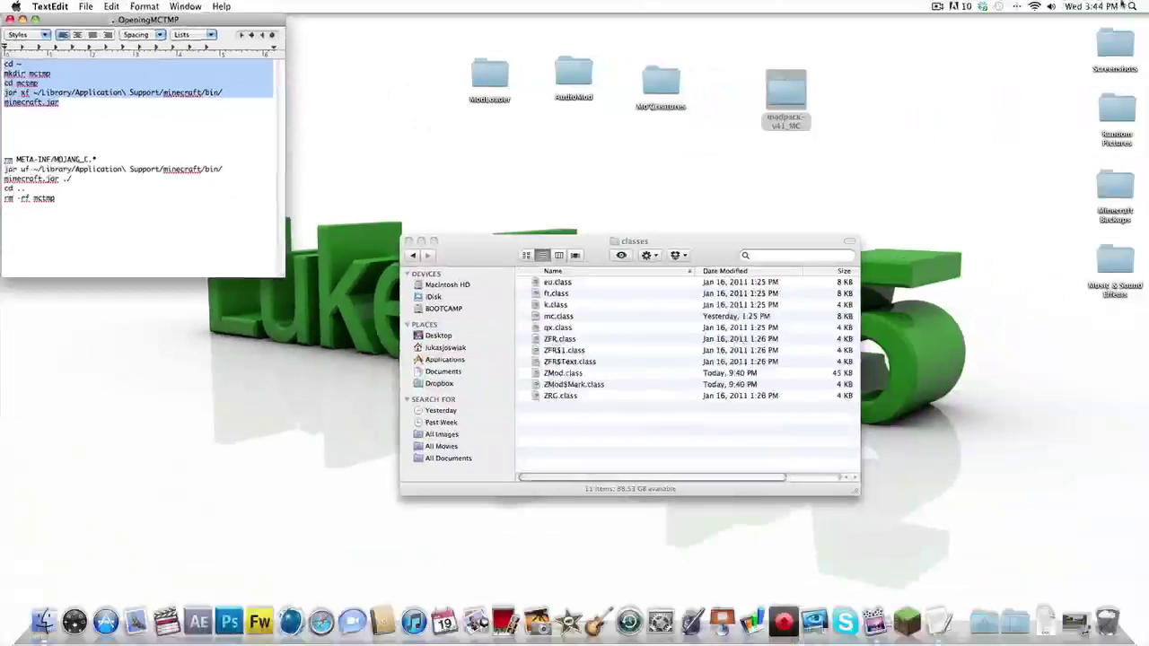
Step: Switch to Terminal and run the copied commands to create the mctmp folder and extract minecraft.jar into it
left_click(1131, 7)
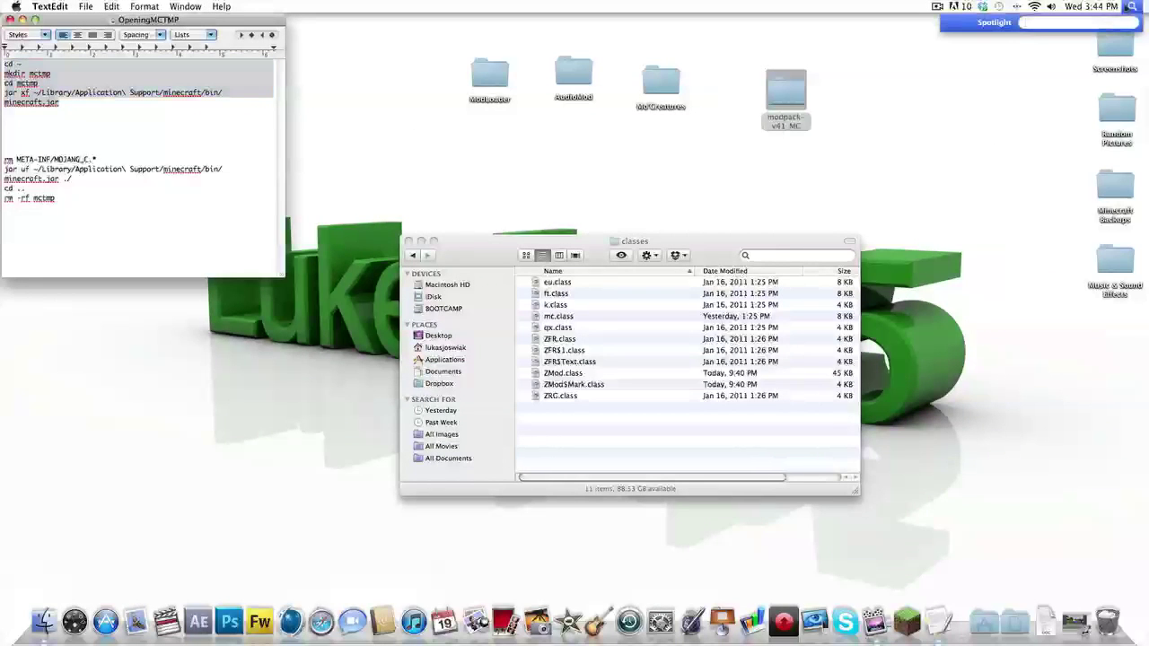
type("terminal")
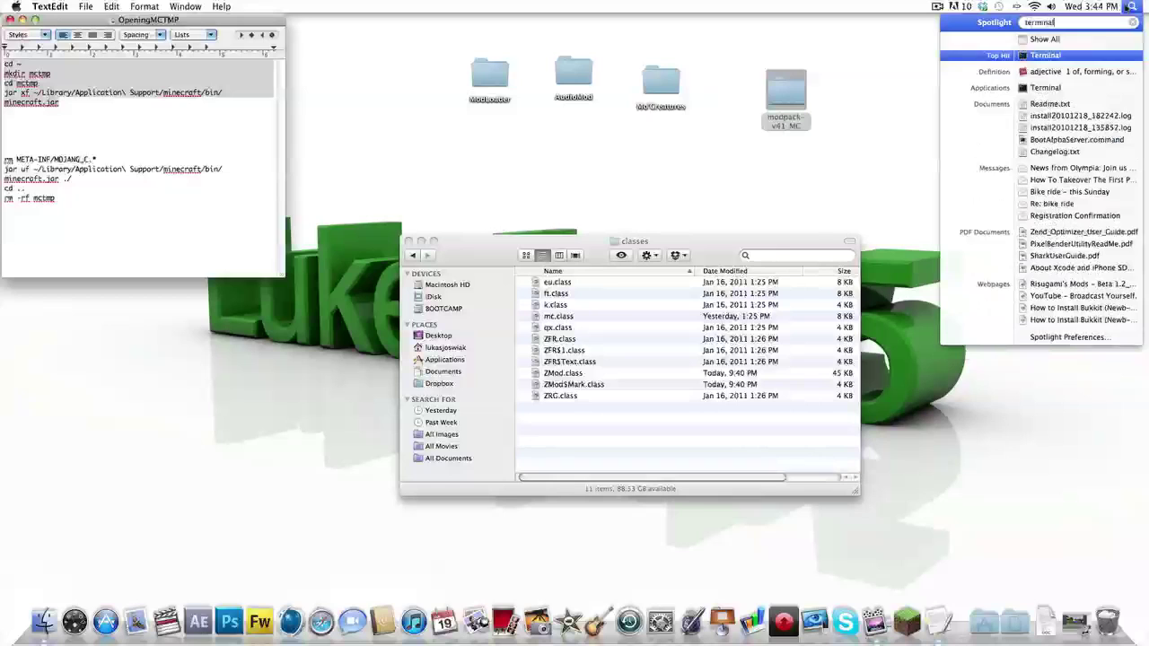
key("Return")
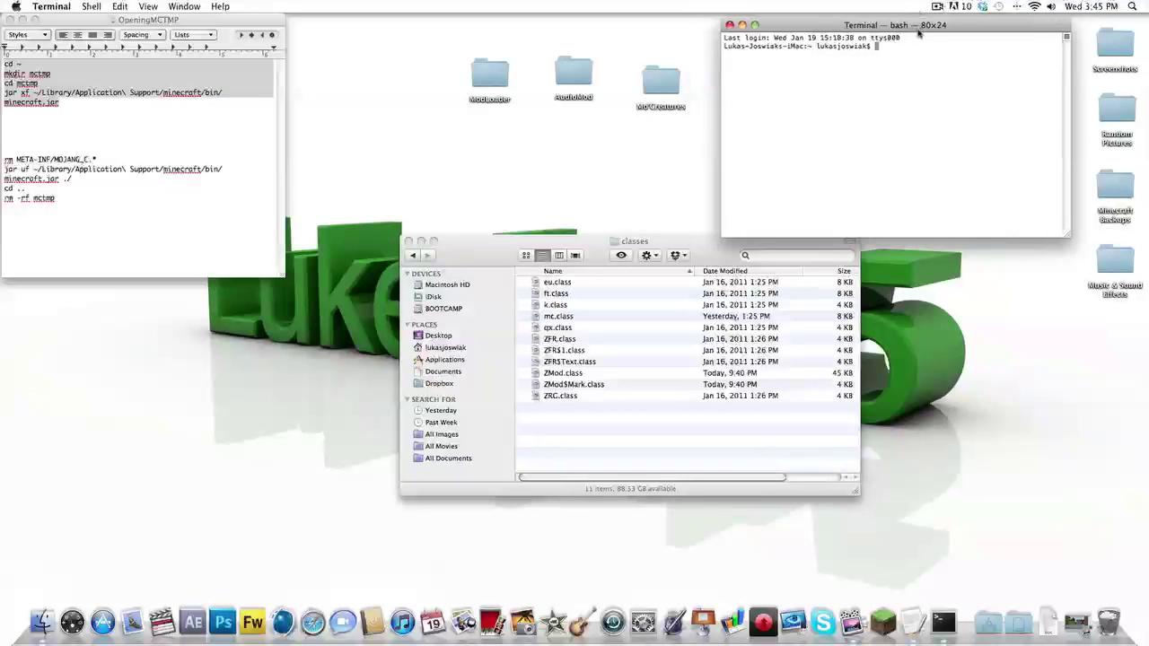
left_click_drag(919, 33, 952, 40)
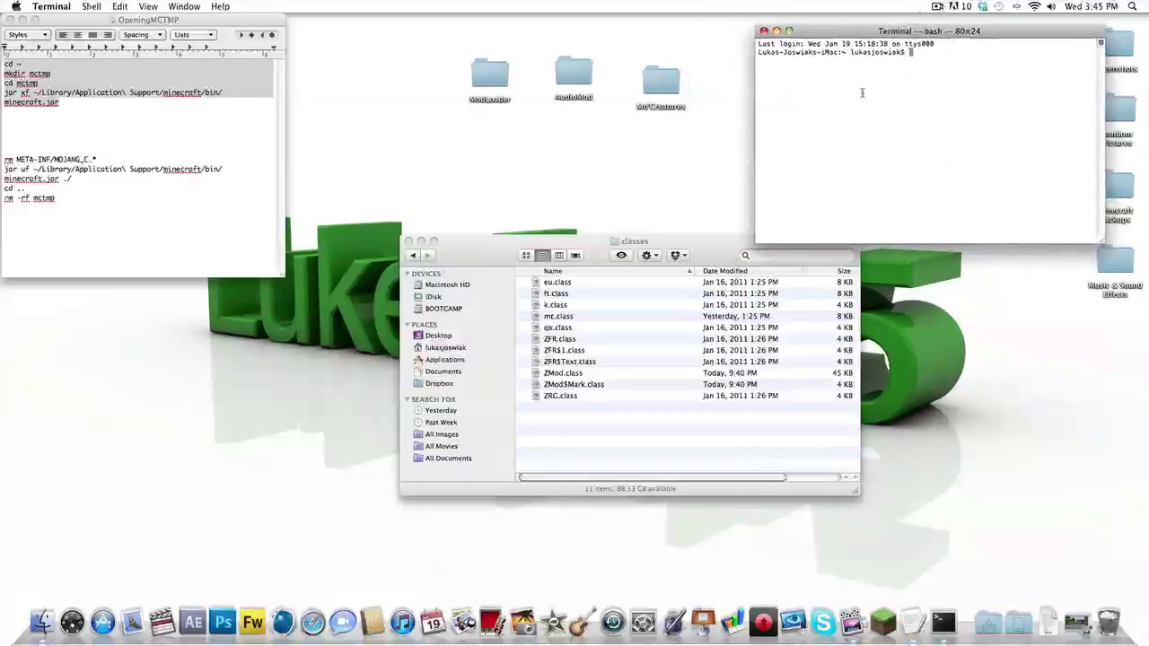
key("super+v")
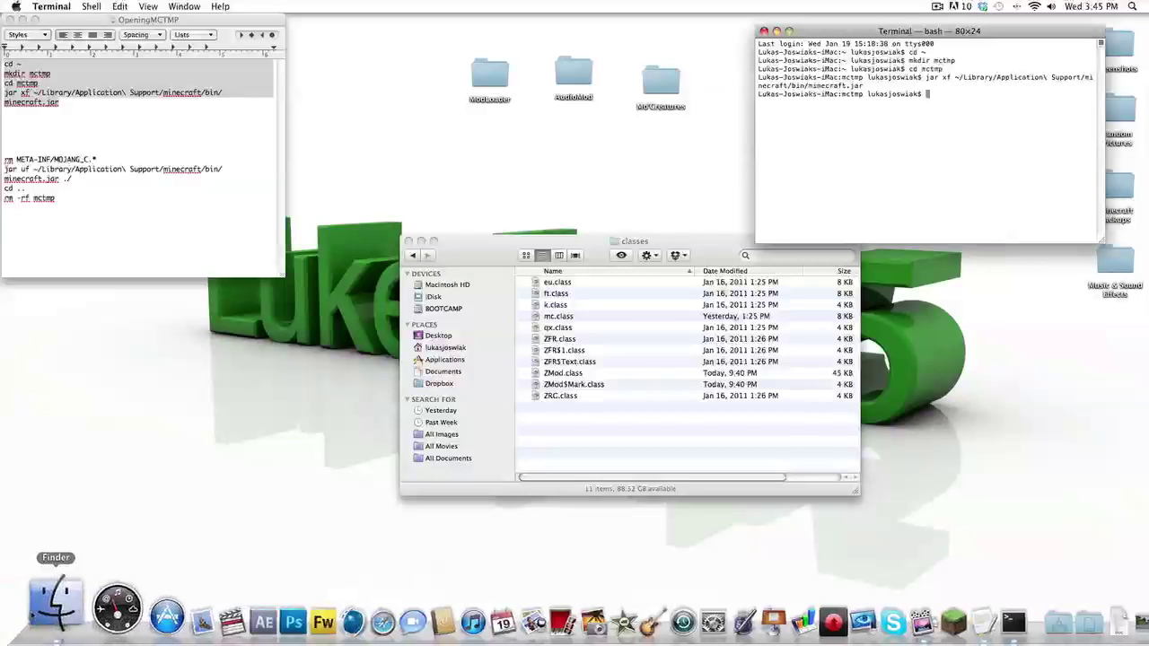
Step: Copy all 11 class files from the modpack's classes folder in Finder
left_click_drag(626, 240, 550, 235)
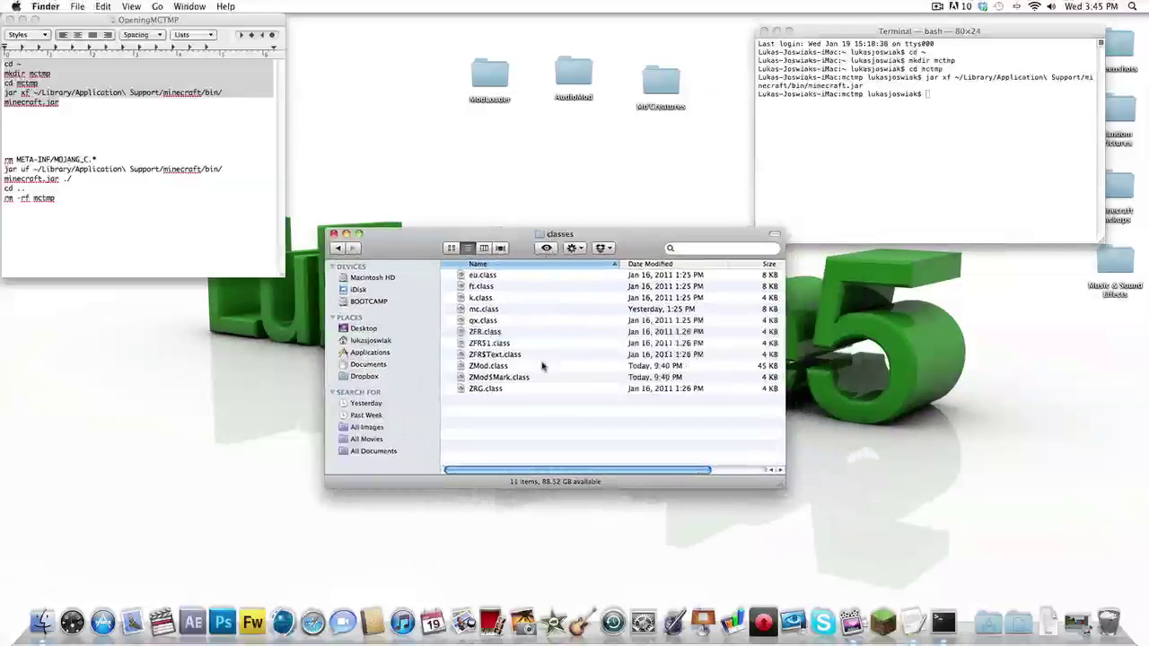
left_click_drag(491, 406, 485, 236)
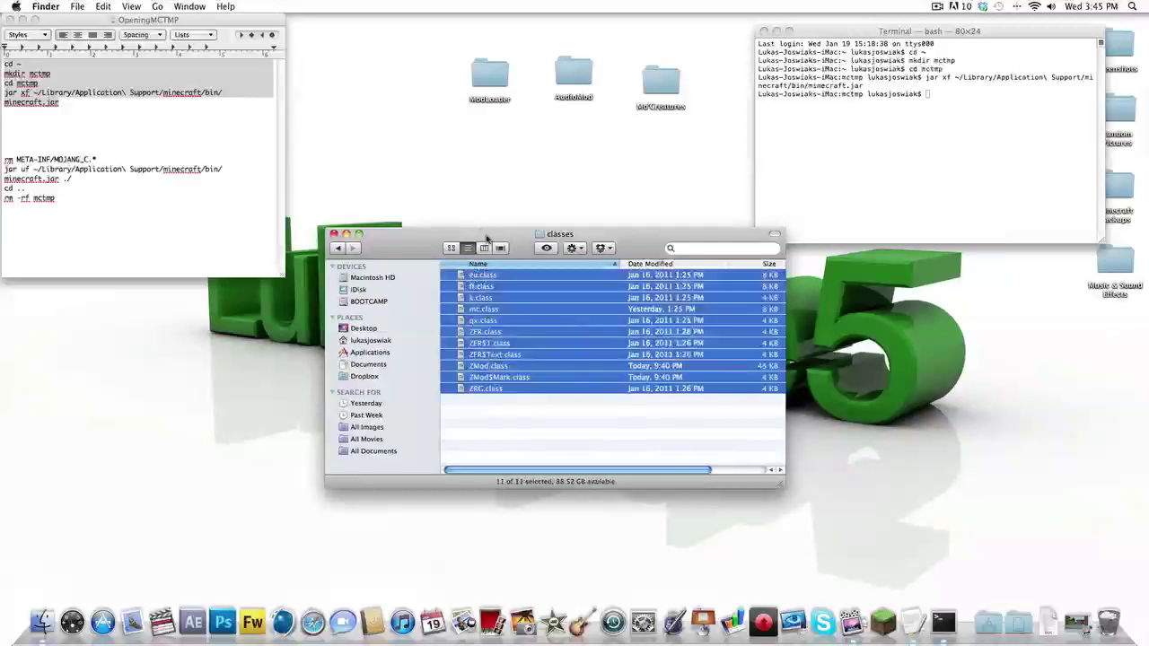
left_click(571, 248)
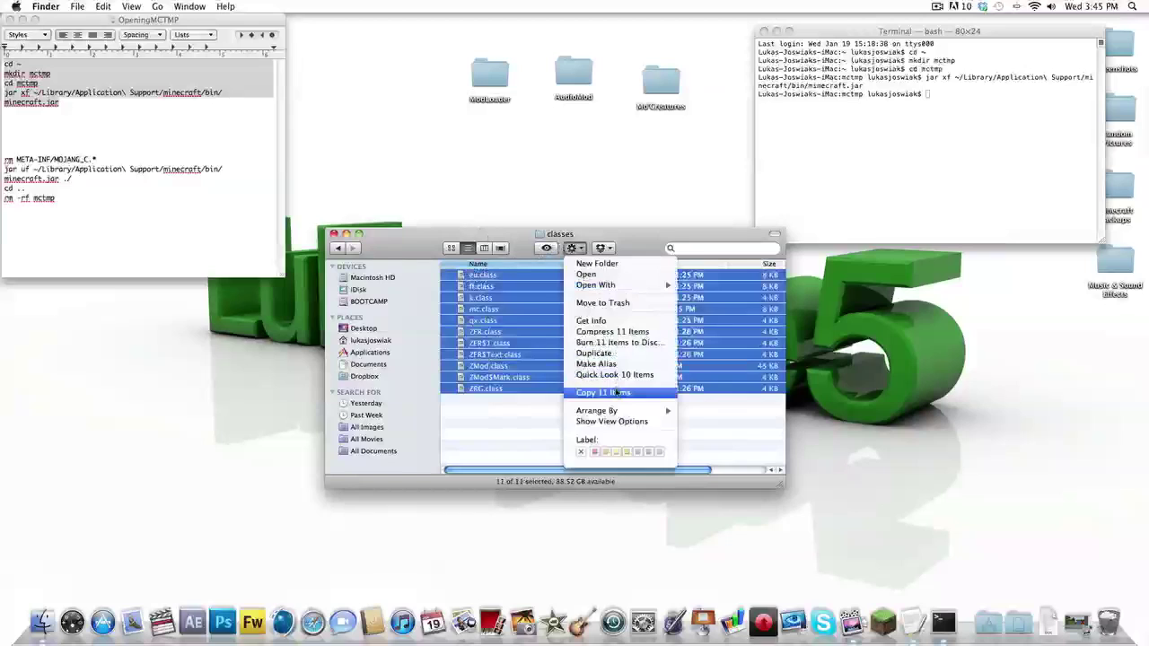
left_click(610, 393)
left_click(549, 447)
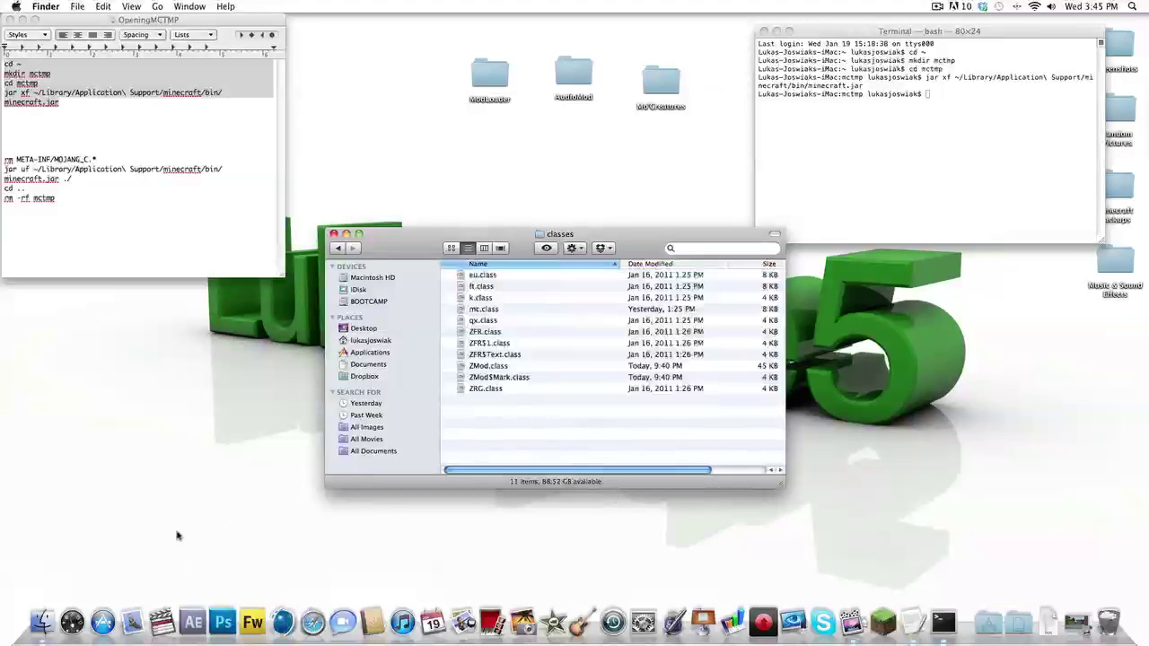
Step: Open the mctmp folder in the home folder and paste the copied class files into it
left_click(381, 342)
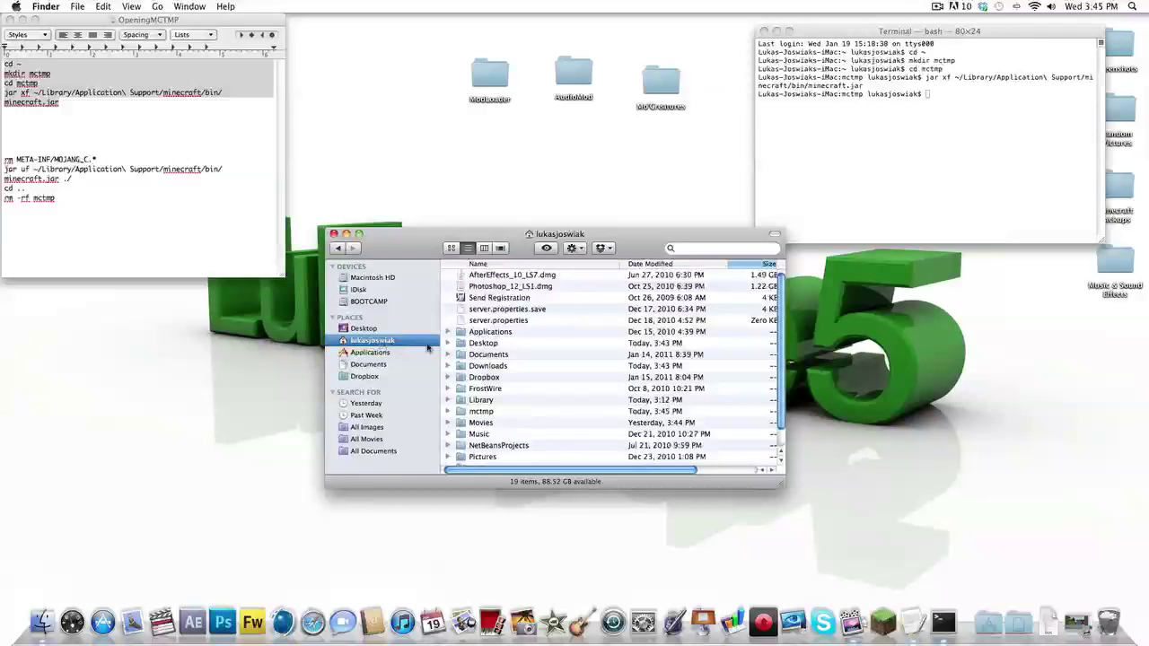
double_click(482, 412)
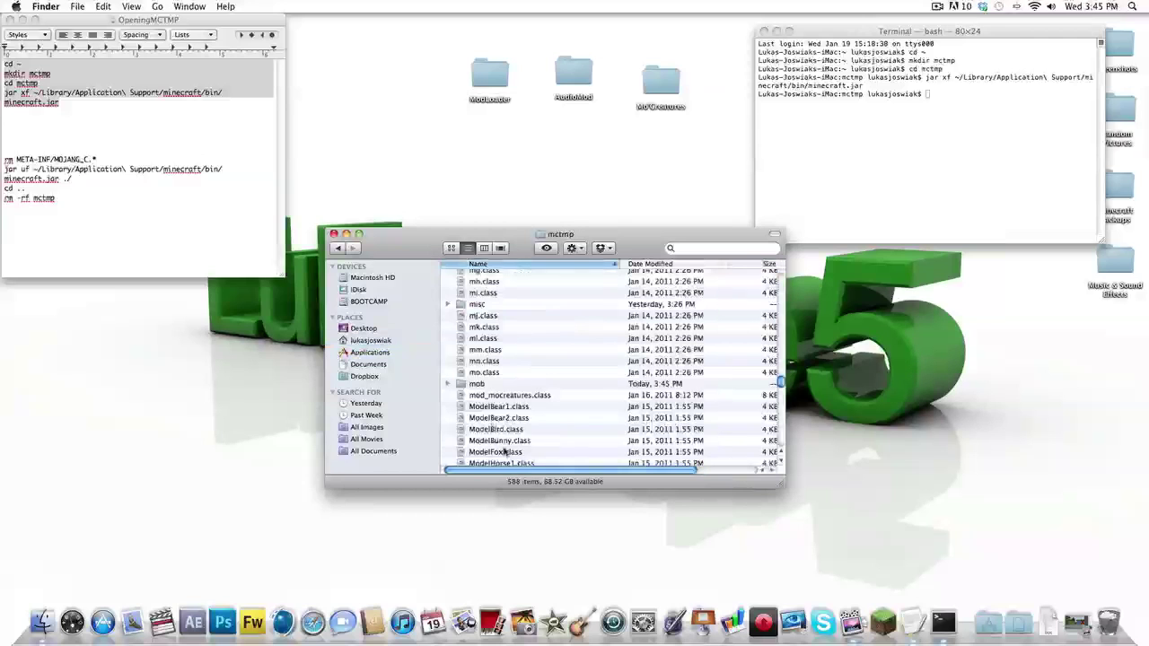
left_click(572, 248)
left_click(601, 323)
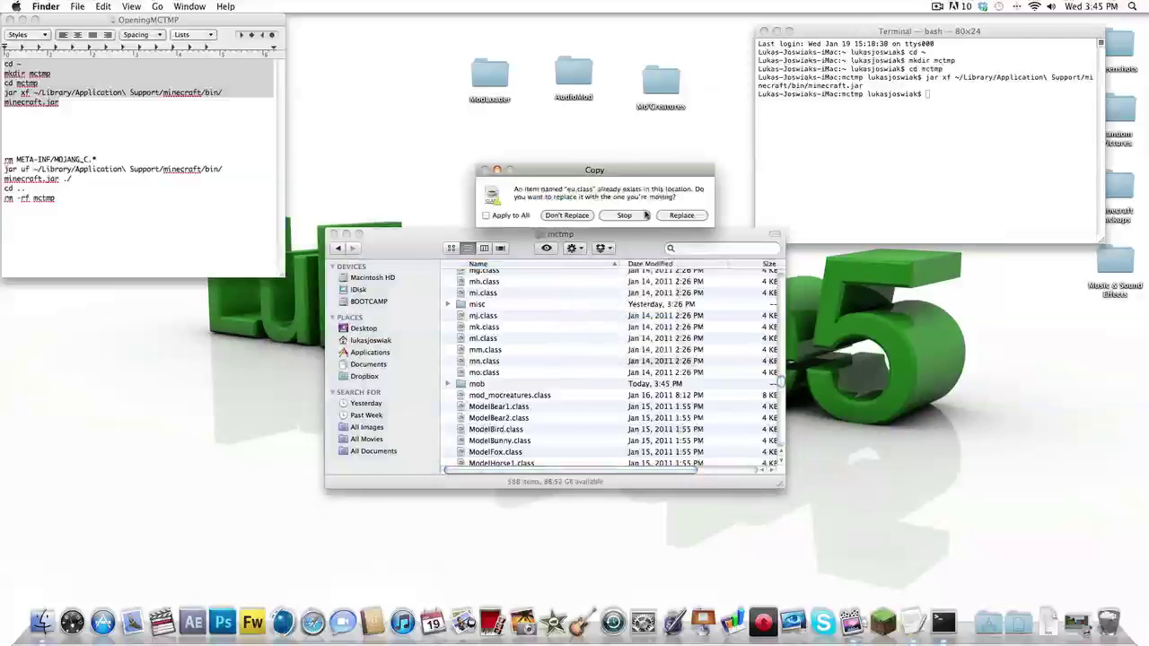
Step: Replace every existing class file in mctmp with the modpack version, including eu.class, ZFR$Text.class and ZRG.class, and close the Finder window
left_click(679, 217)
left_click(679, 217)
left_click(680, 217)
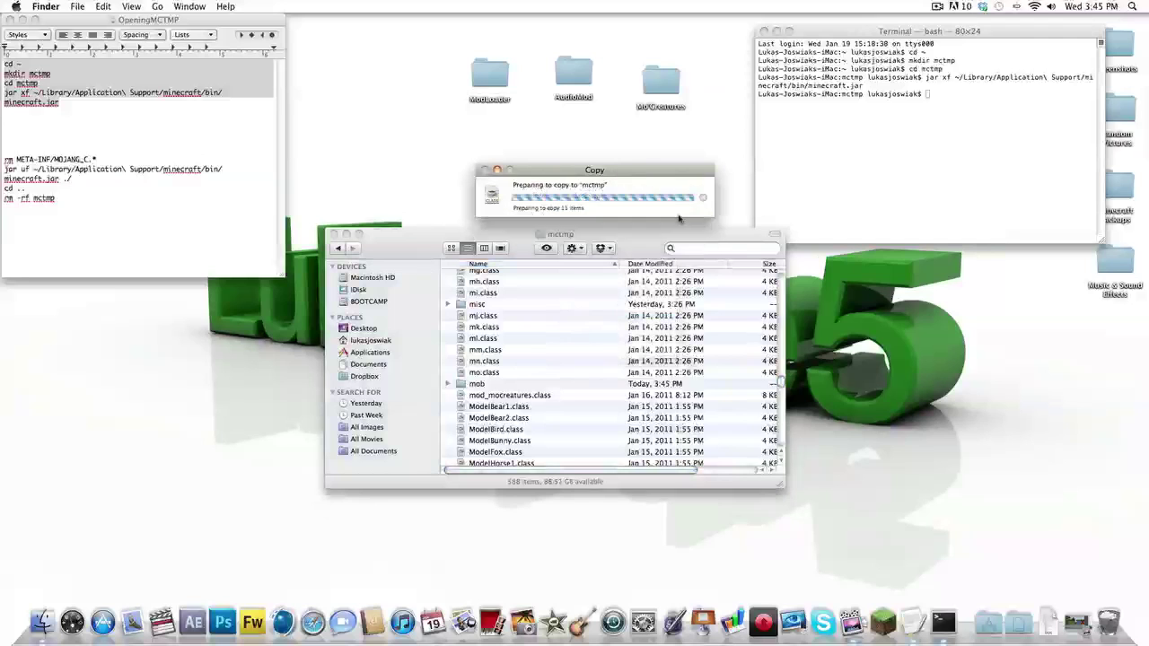
left_click(680, 217)
left_click(680, 217)
left_click(680, 218)
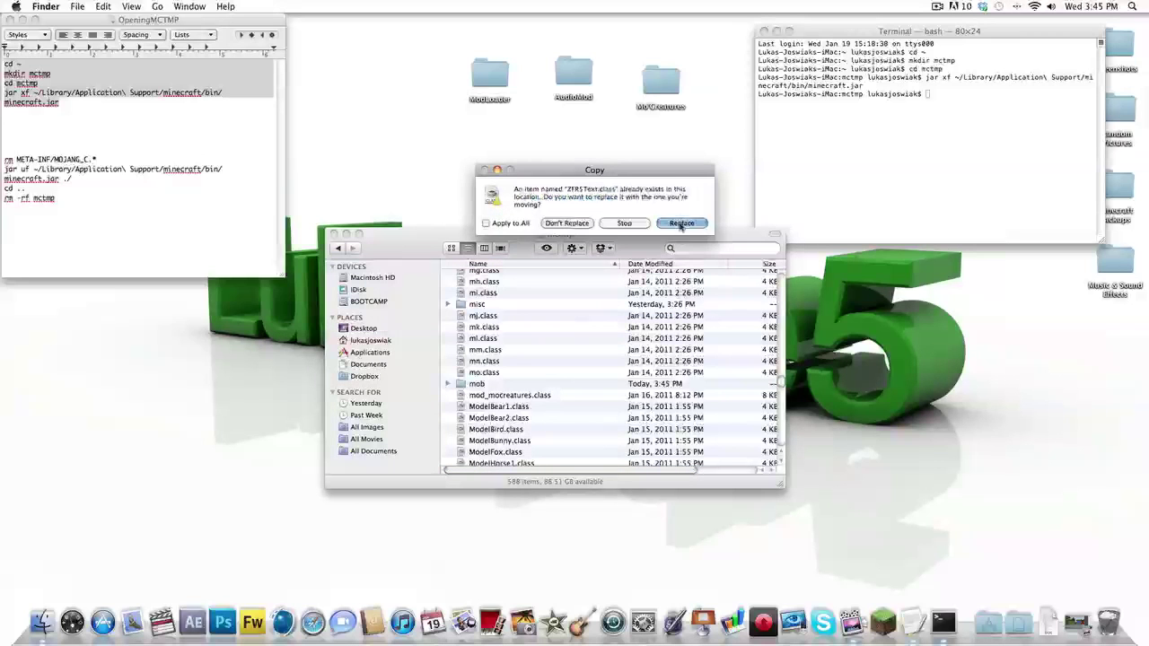
left_click(680, 217)
left_click(681, 217)
left_click(680, 217)
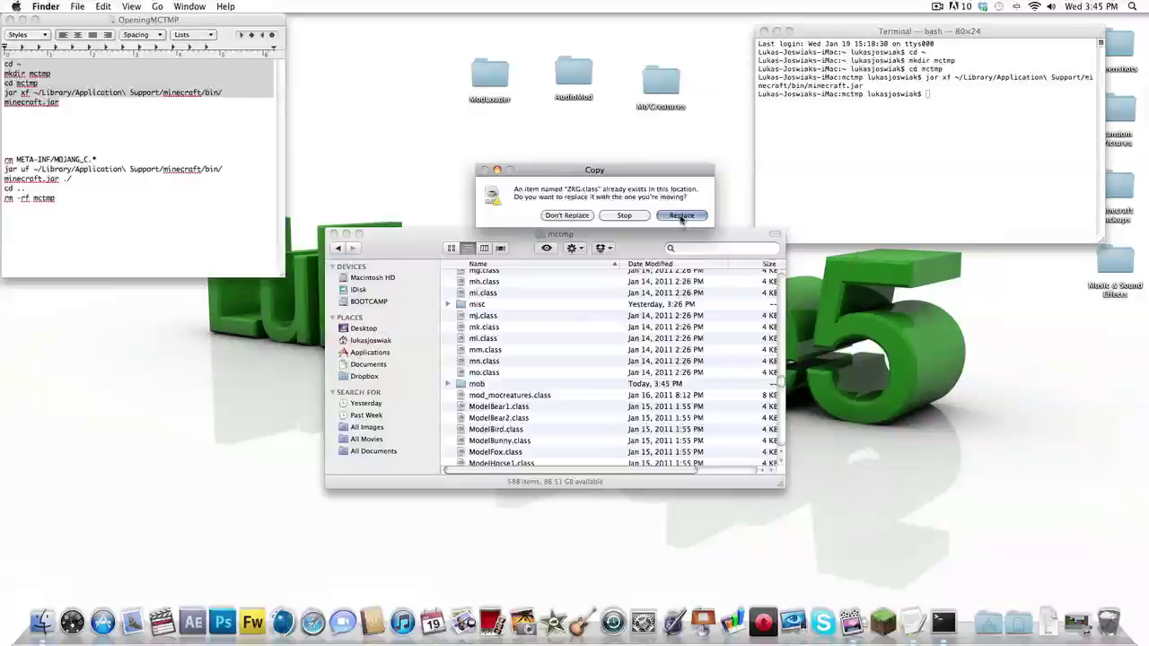
left_click(680, 217)
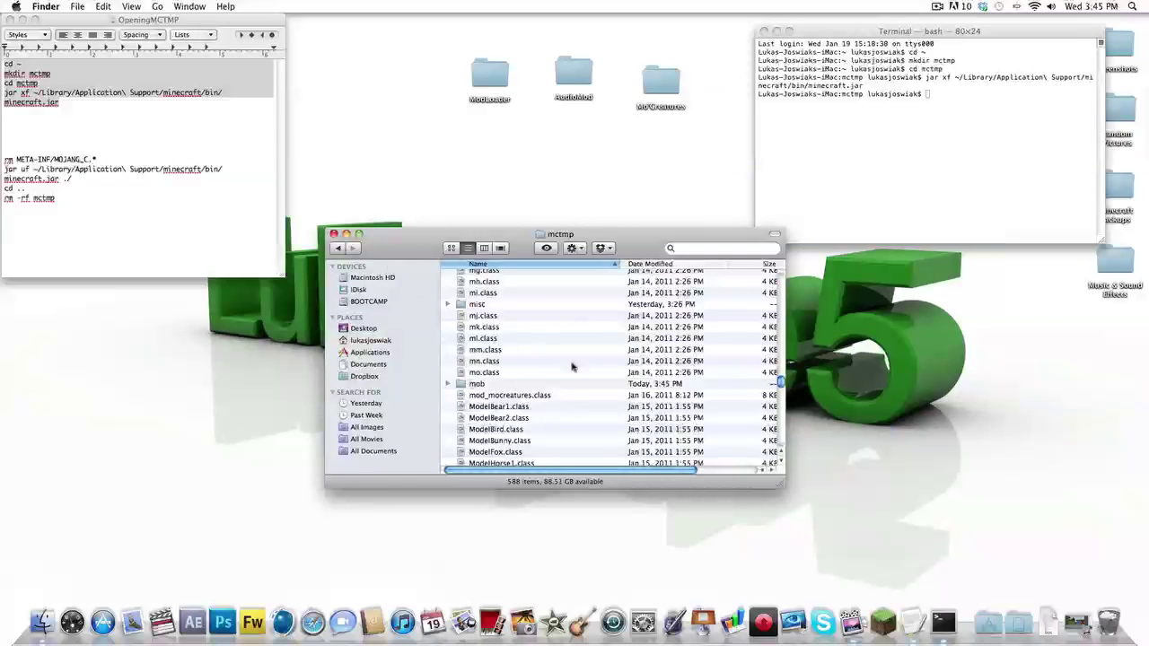
left_click(380, 345)
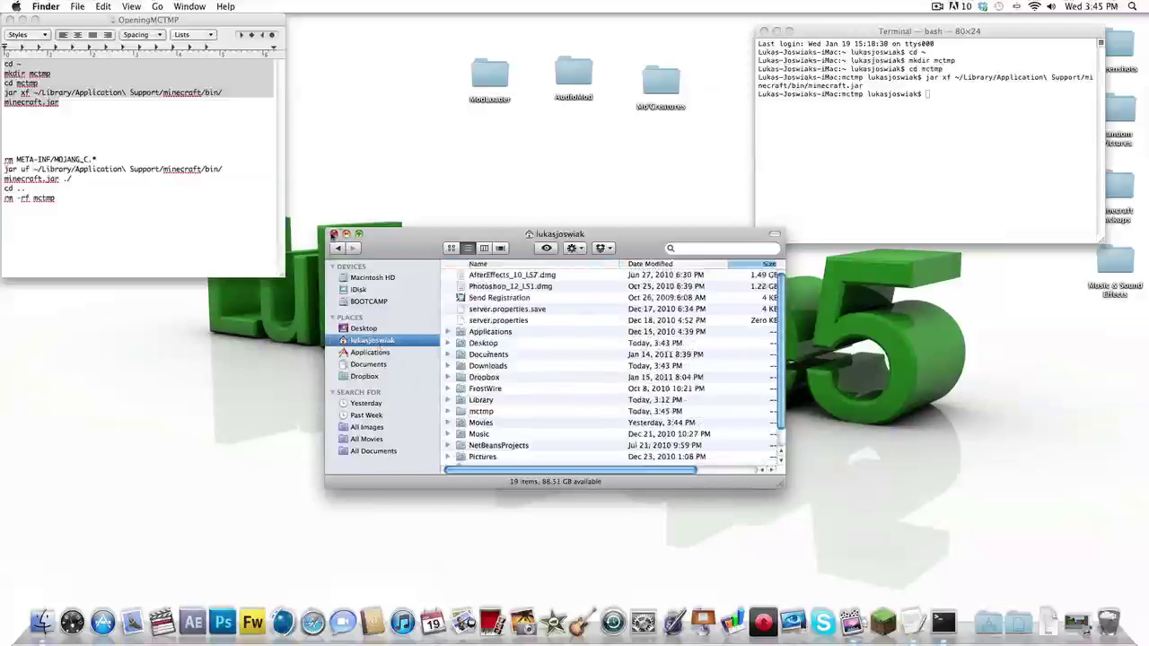
left_click(334, 233)
Step: Move the Terminal window aside and copy the second command block in OpeningMCTMP, from rm META-INF/MOJANG_C.* through rm -rf mctmp
left_click_drag(814, 35, 884, 25)
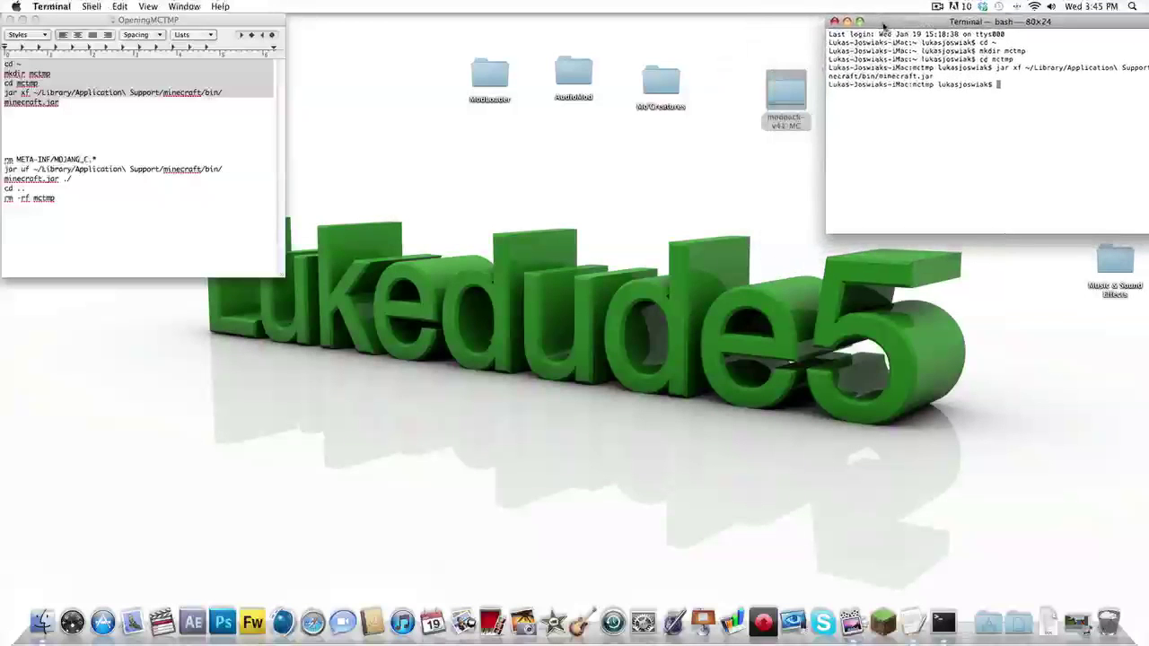
left_click(1, 229)
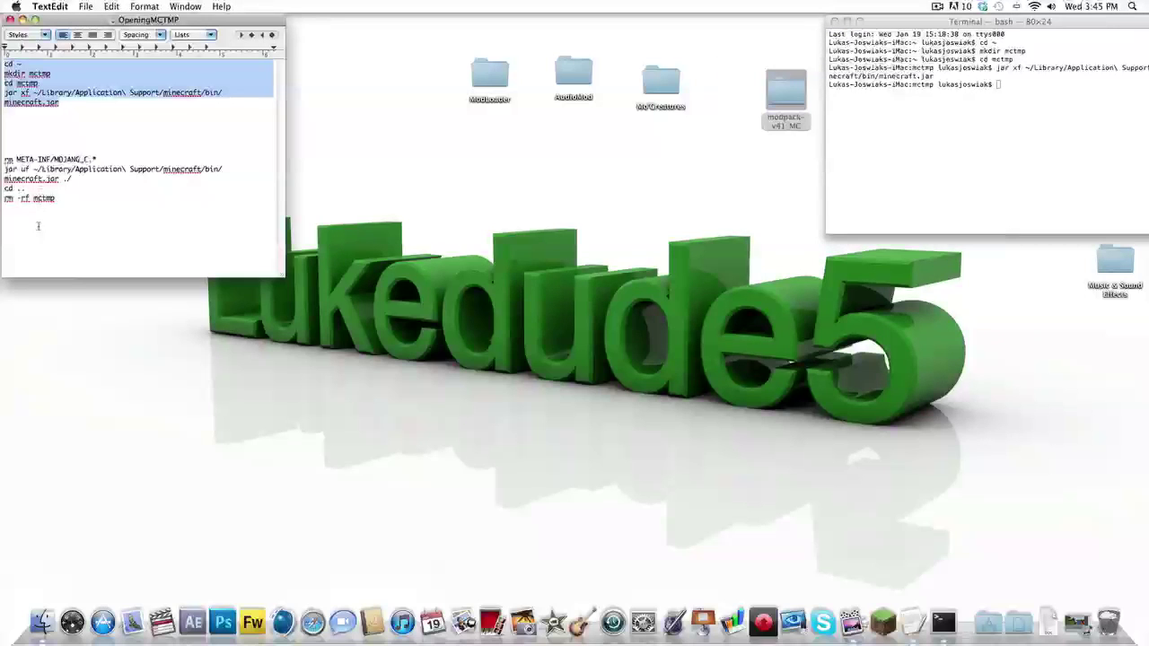
left_click_drag(58, 198, 5, 159)
key("super+c")
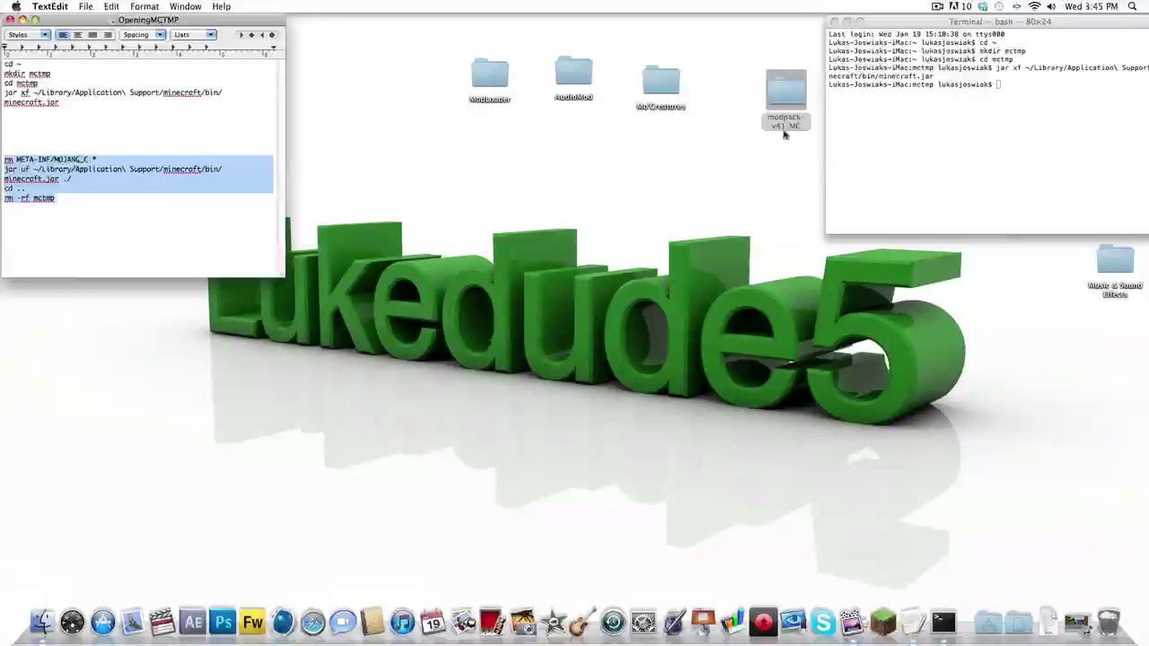
Step: Run the copied commands in Terminal to delete the META-INF signature files, update minecraft.jar and remove the mctmp folder
left_click(1113, 135)
key("super+v")
key("Return")
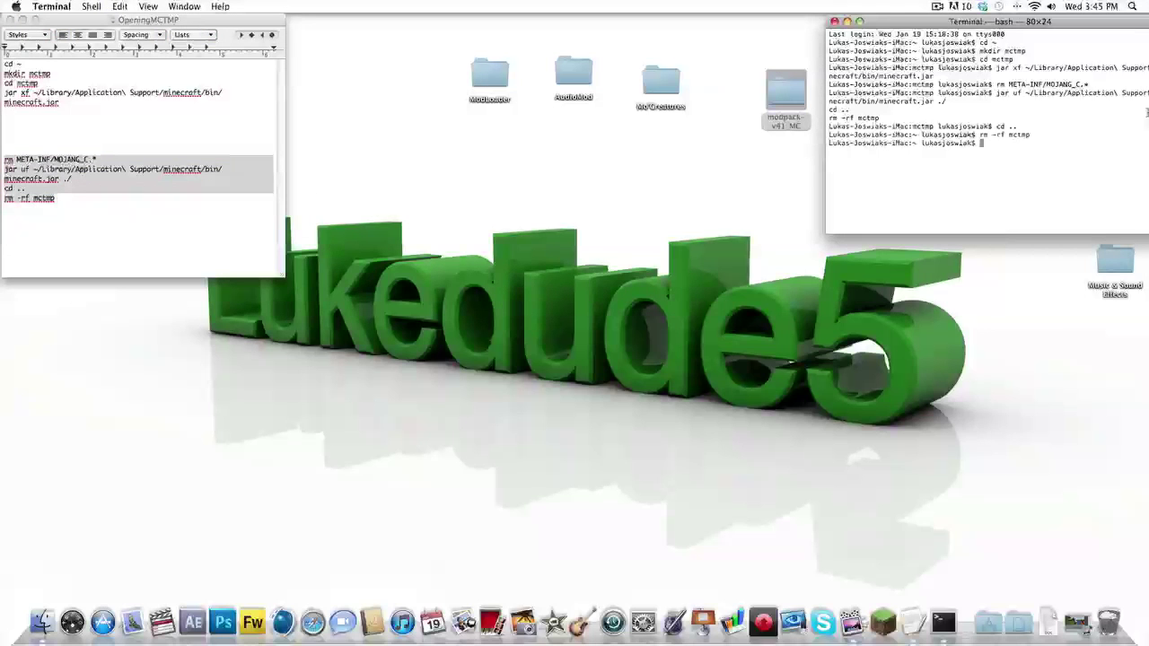
Step: Quit Terminal and TextEdit and return to the desktop
key("super+q")
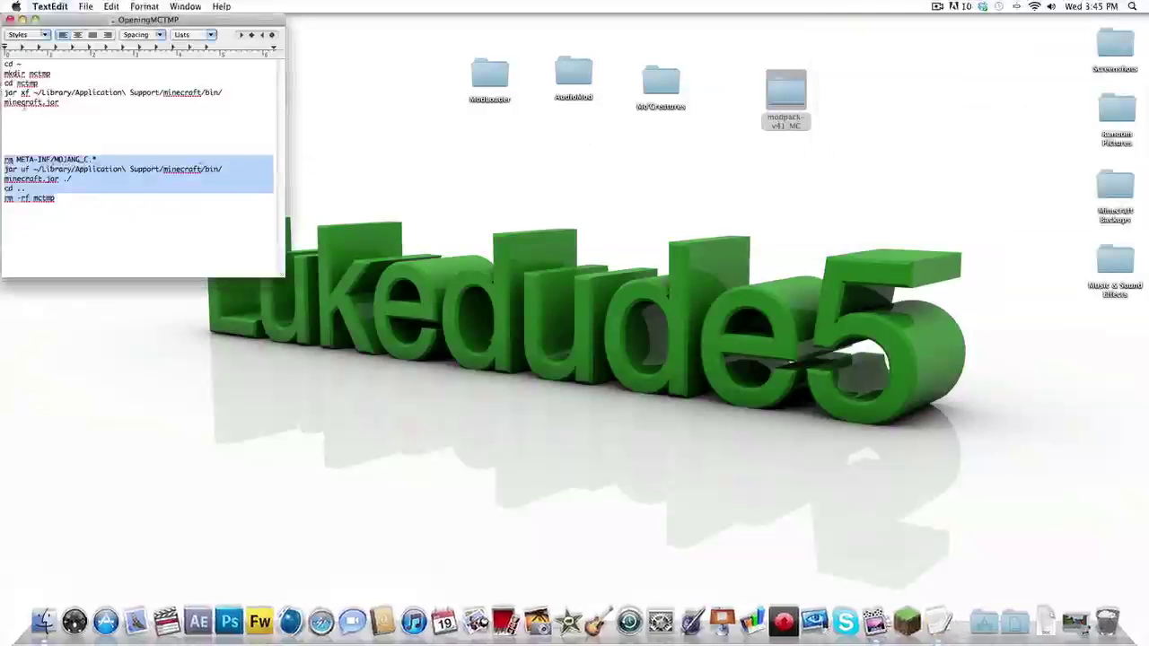
left_click(61, 103)
key("super+q")
left_click(698, 207)
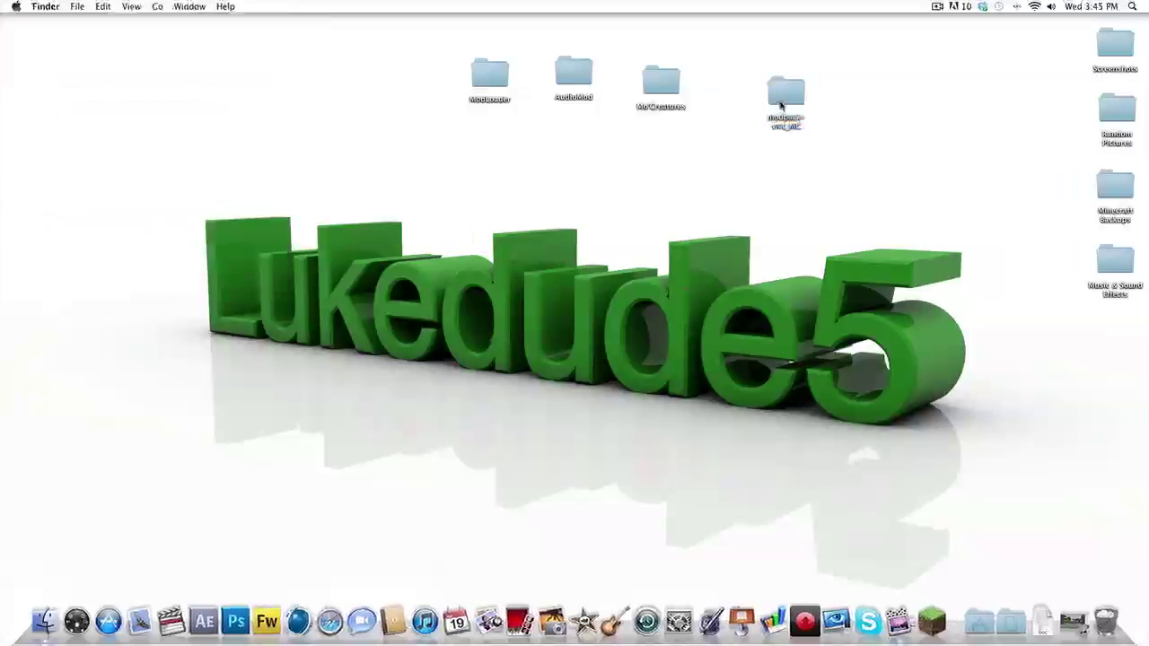
Step: Open the config folder inside the desktop's modpack-v41_MC folder and copy all seven text files in it
double_click(780, 106)
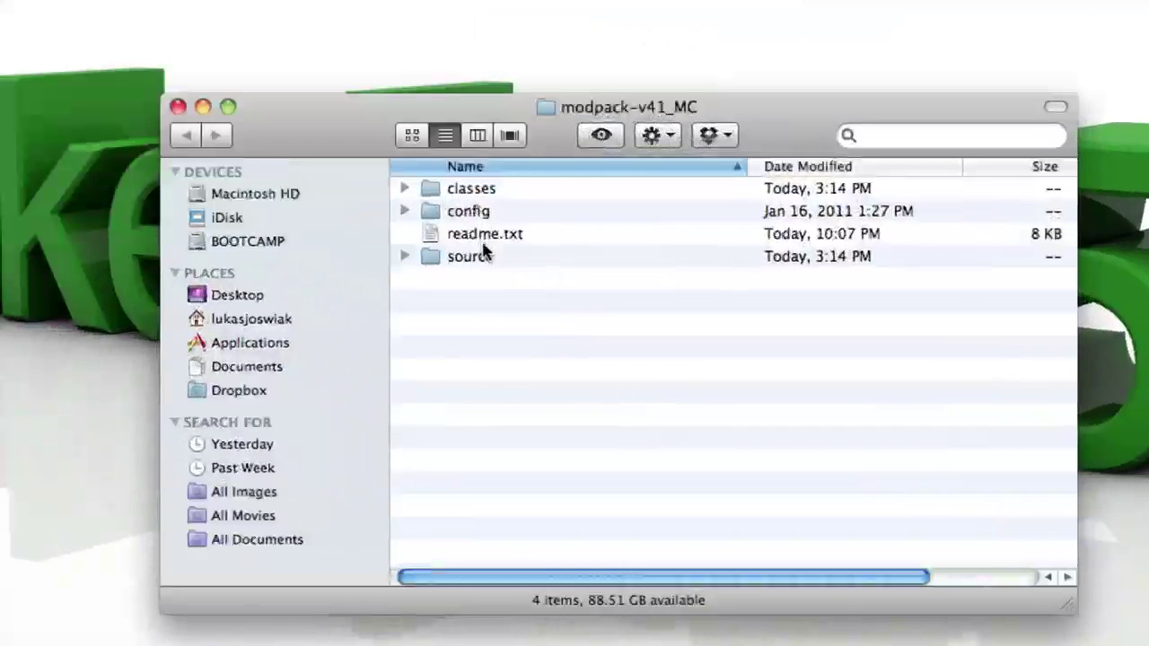
double_click(475, 211)
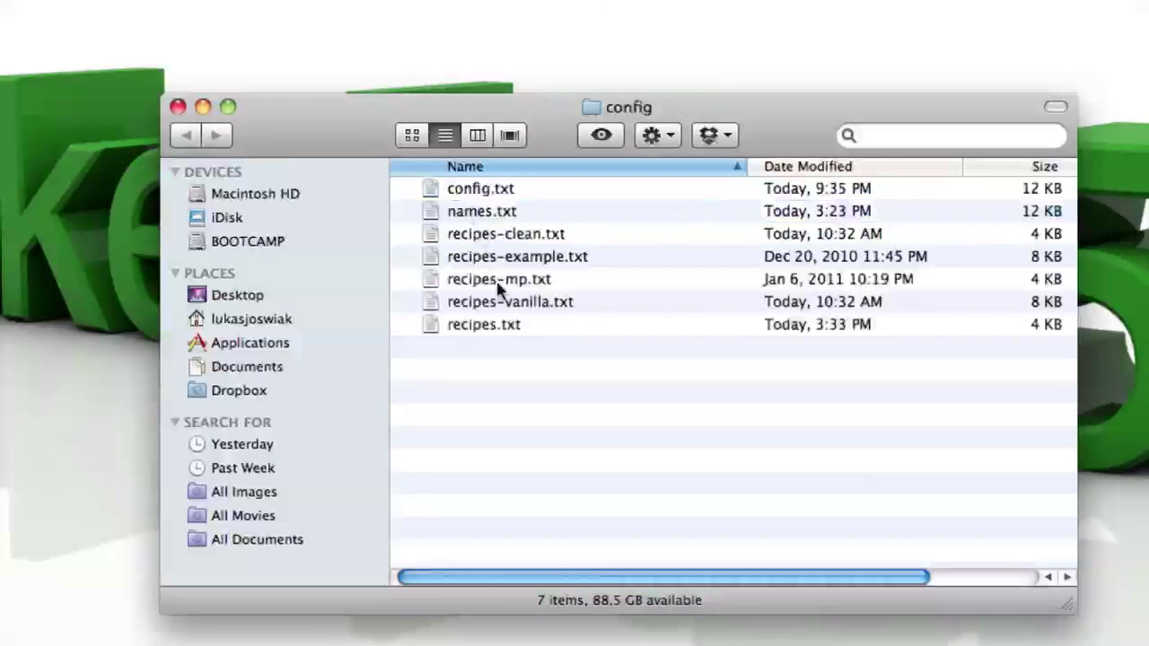
key("super+a")
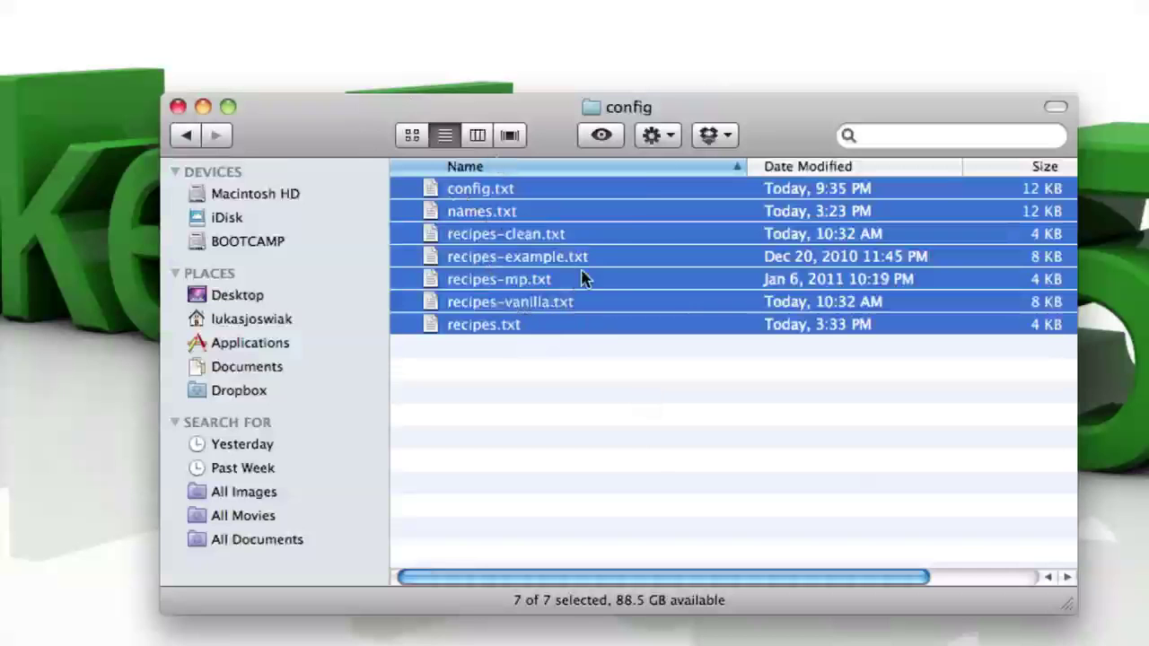
left_click(658, 135)
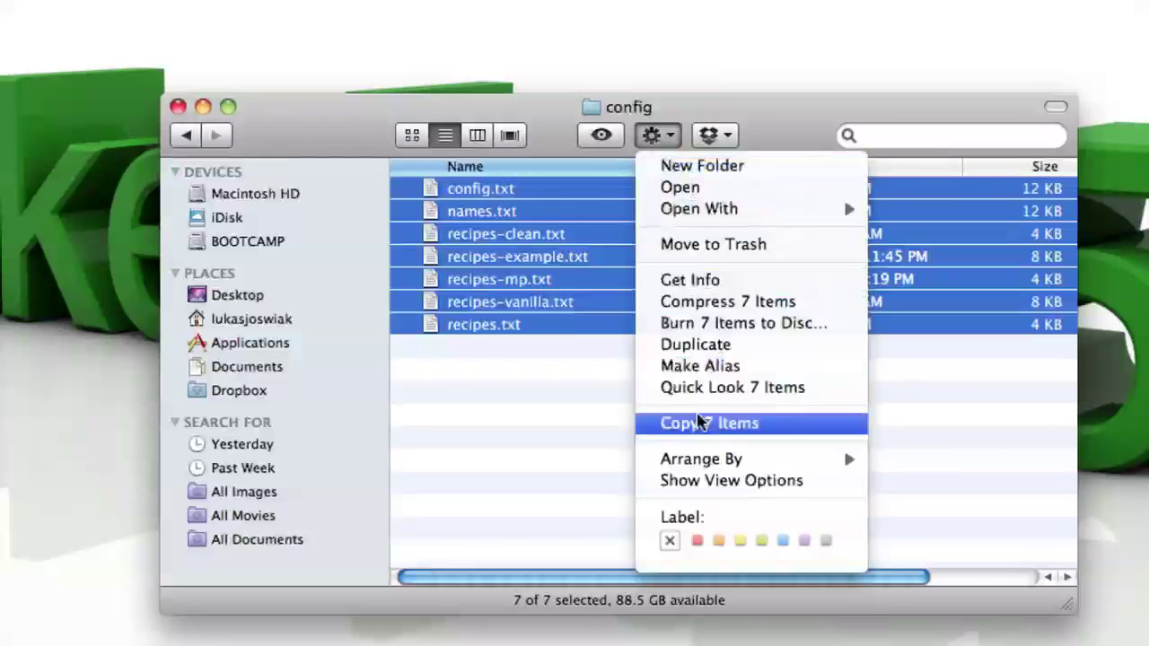
left_click(699, 420)
left_click(642, 431)
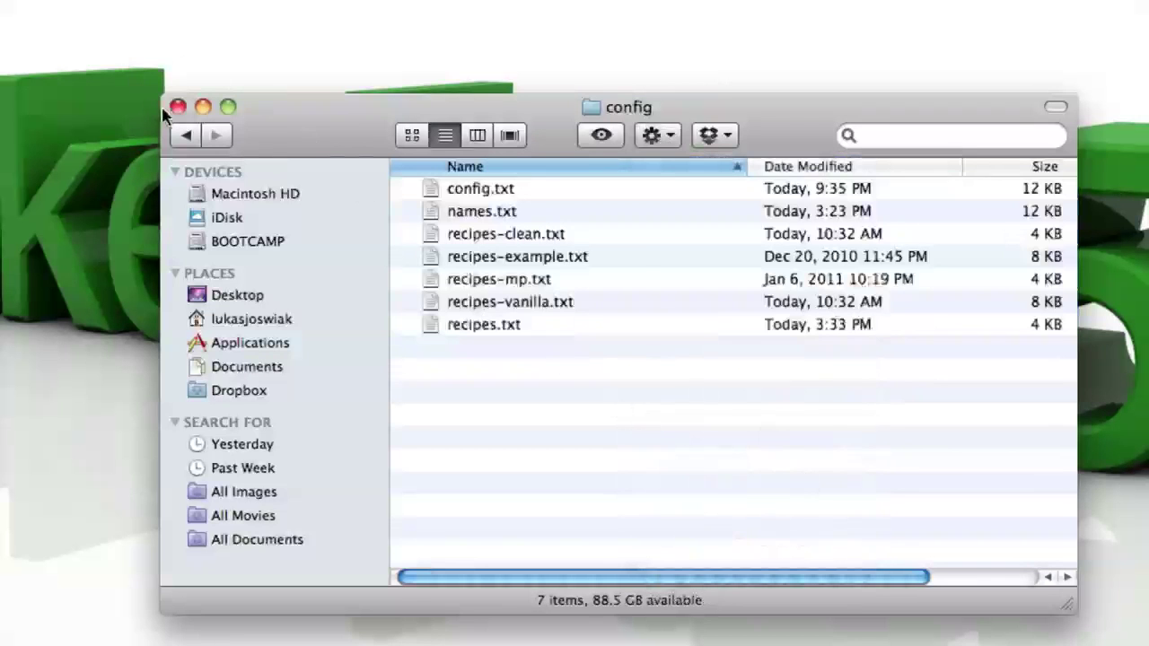
Step: Go from the home folder through Library and Application Support into the minecraft folder
left_click(259, 320)
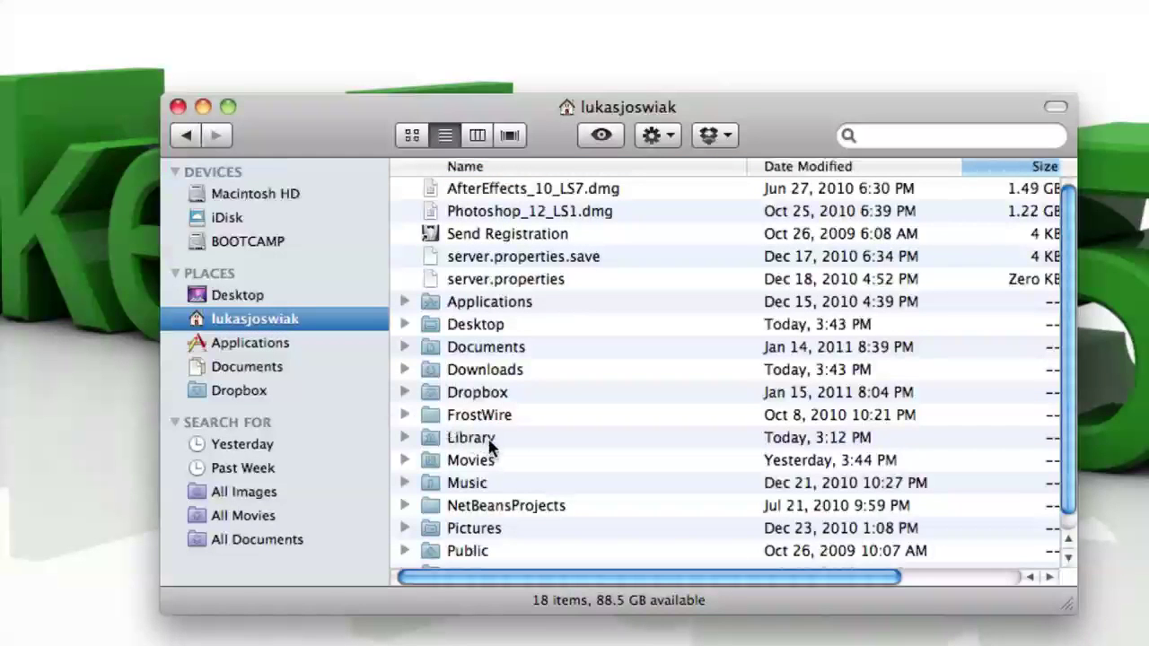
double_click(491, 440)
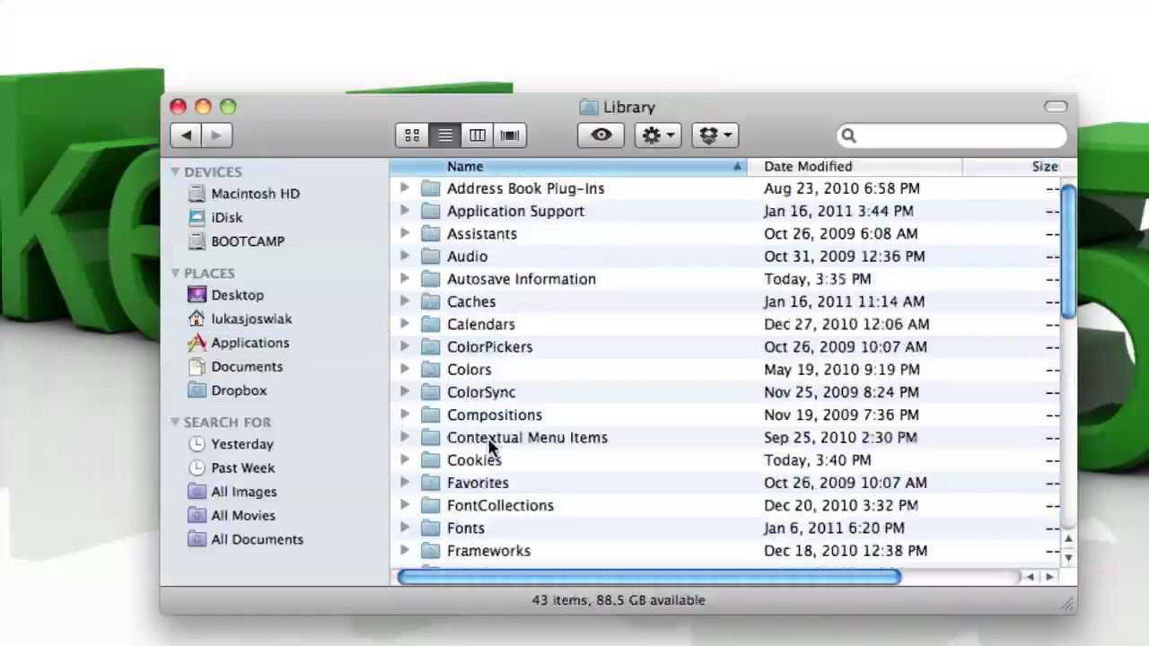
double_click(523, 216)
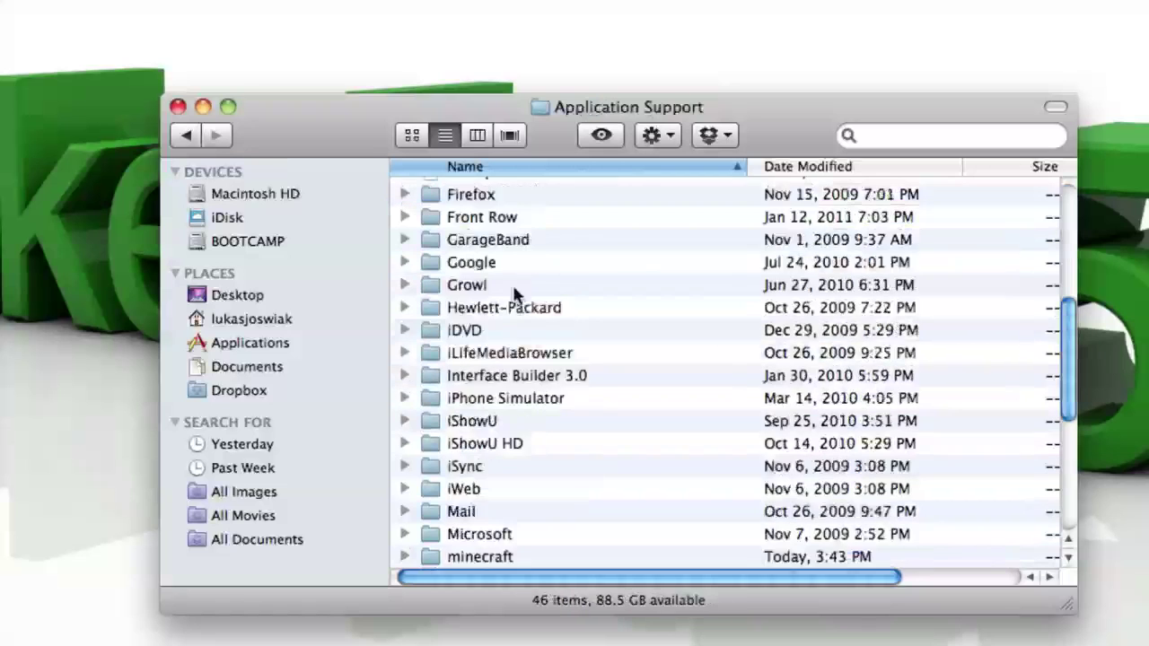
double_click(482, 557)
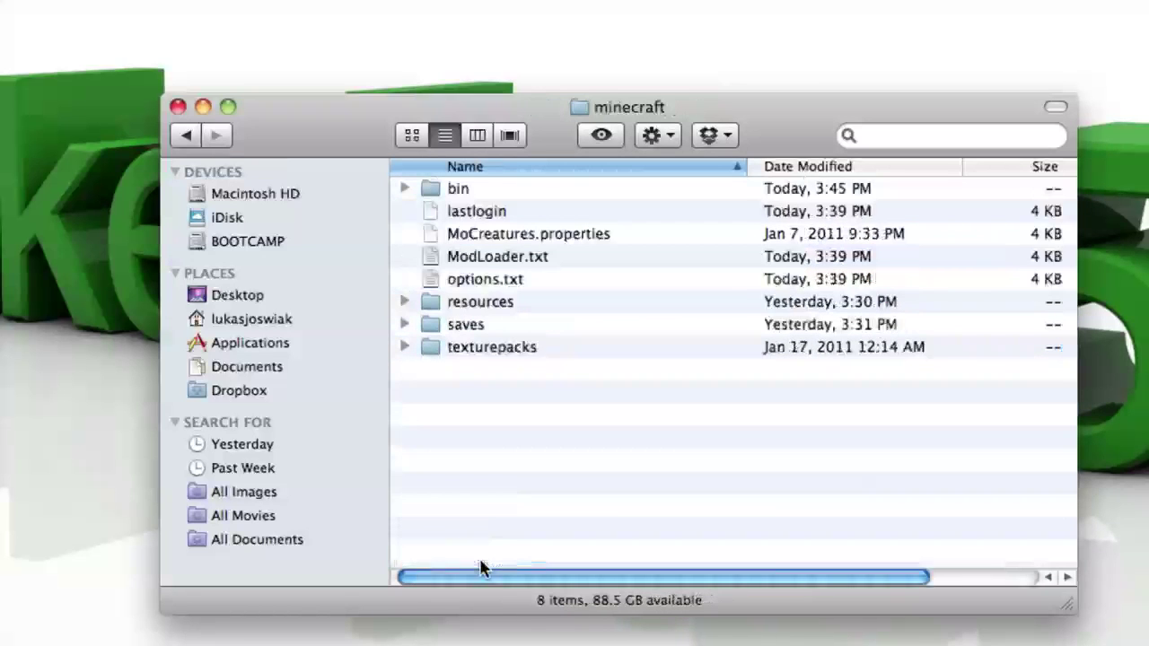
Step: Create a new folder named mods inside the minecraft folder
right_click(472, 418)
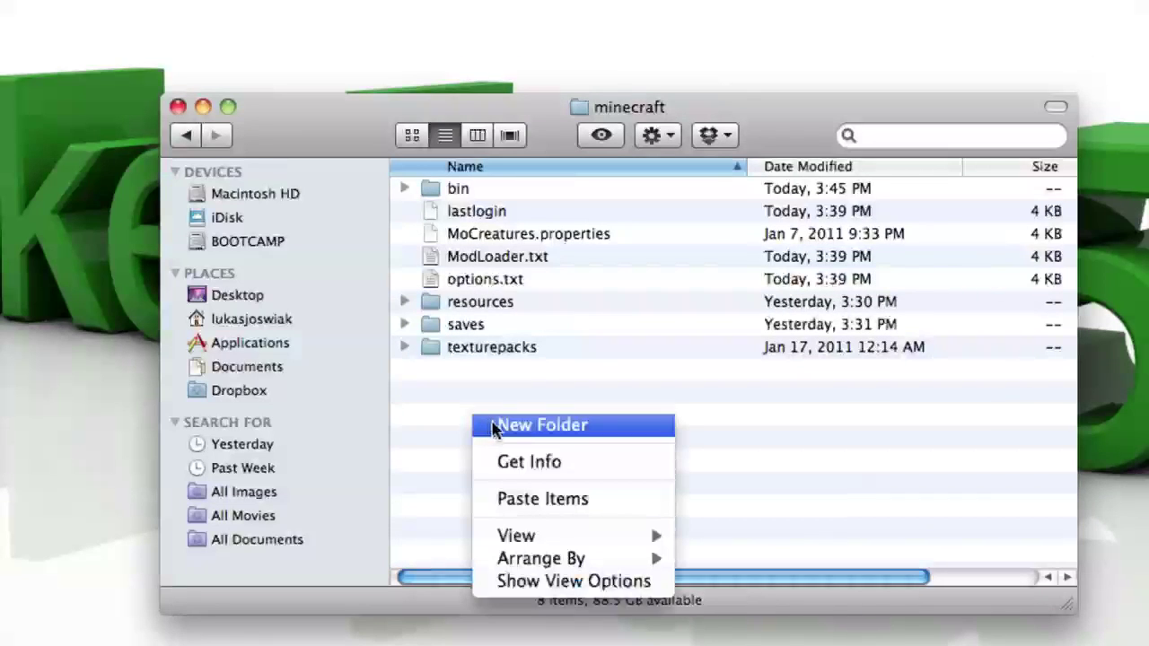
left_click(495, 427)
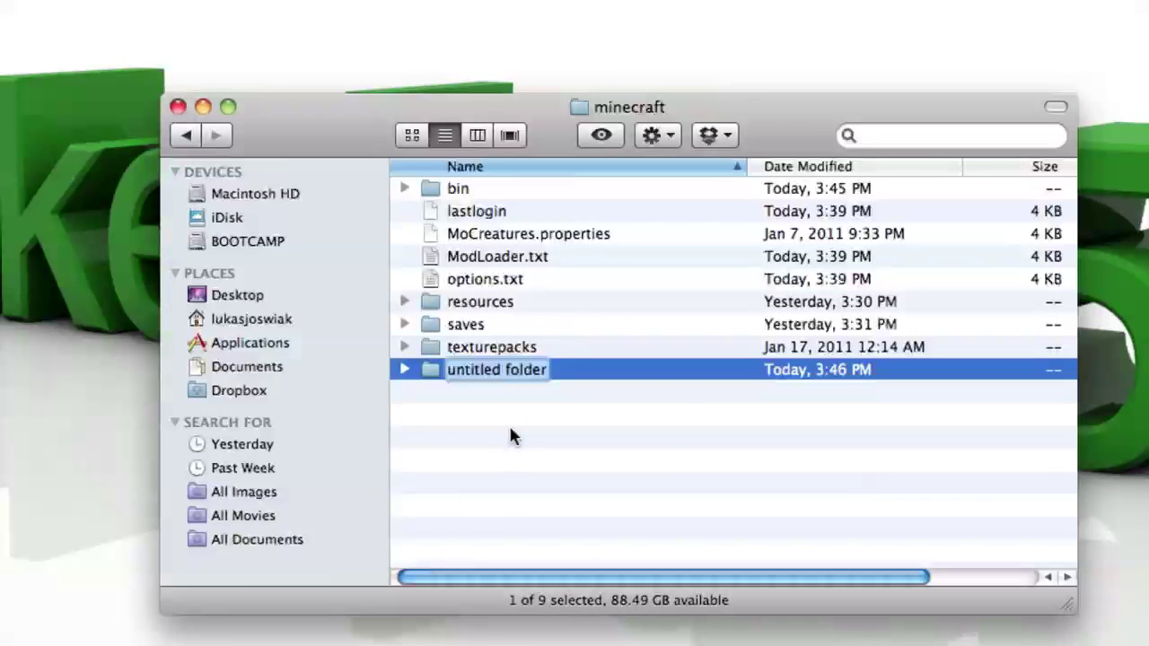
type("mods")
left_click(513, 445)
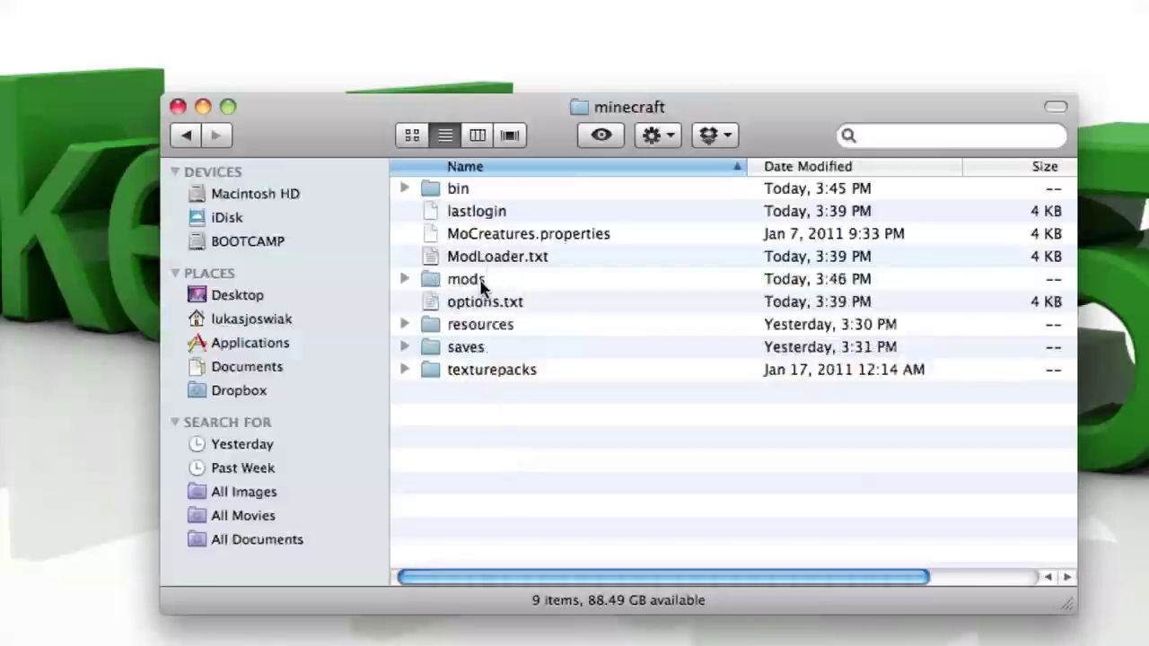
Step: Open the mods folder and create a new folder named zombe inside it
double_click(469, 279)
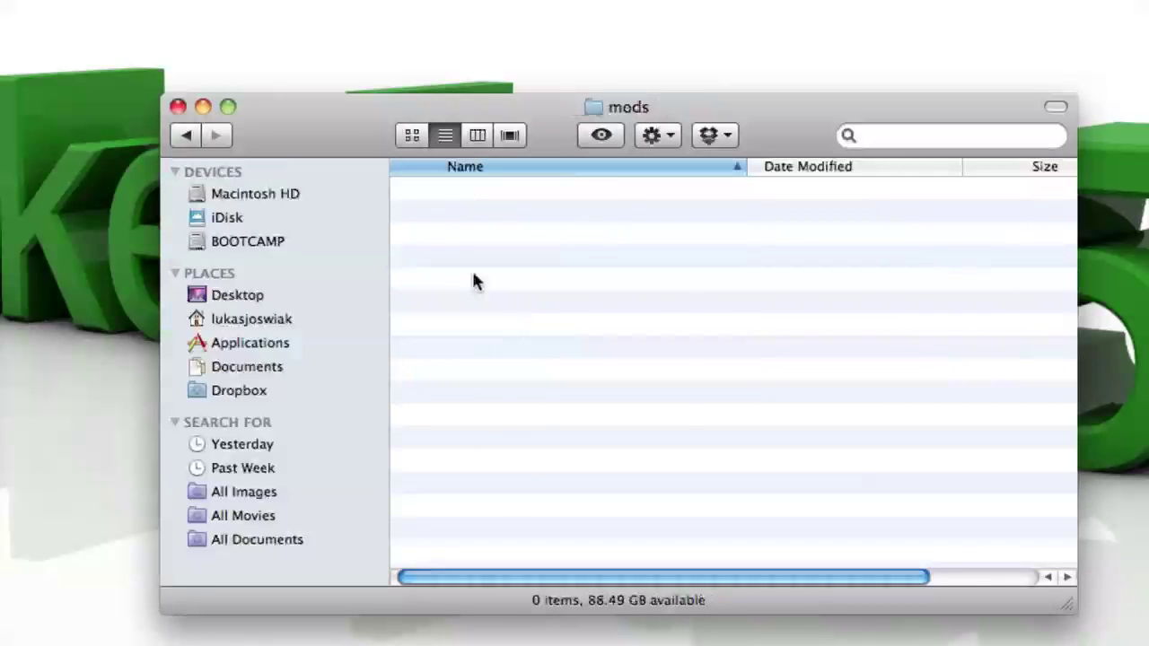
right_click(474, 276)
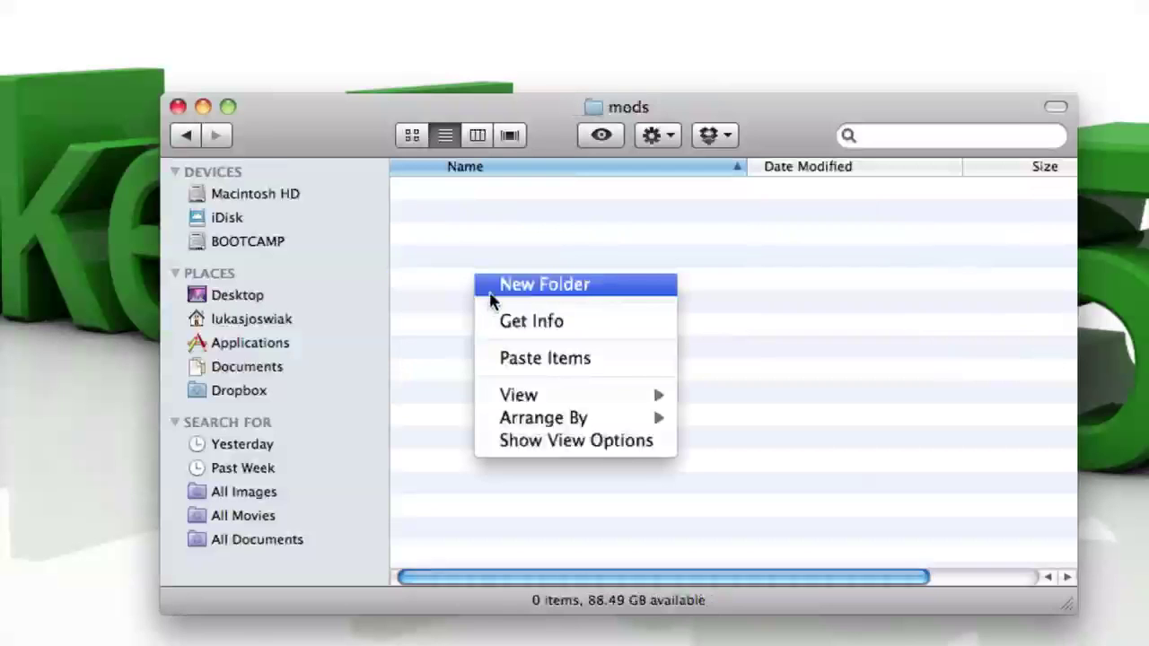
left_click(491, 285)
type("z")
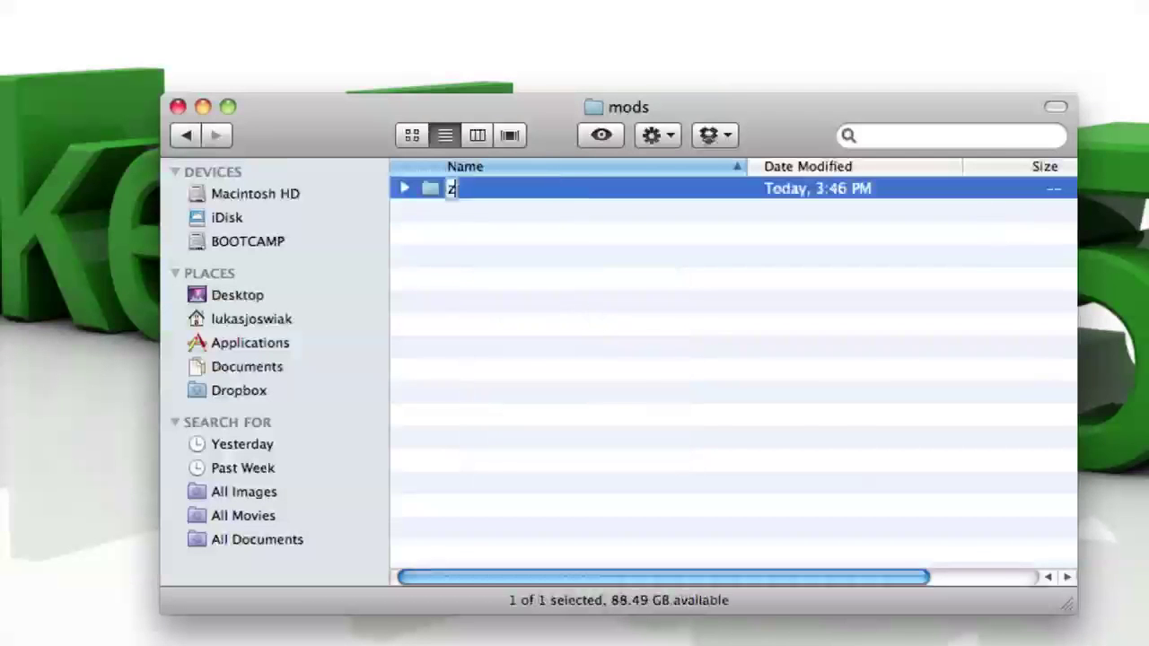
type("ombe")
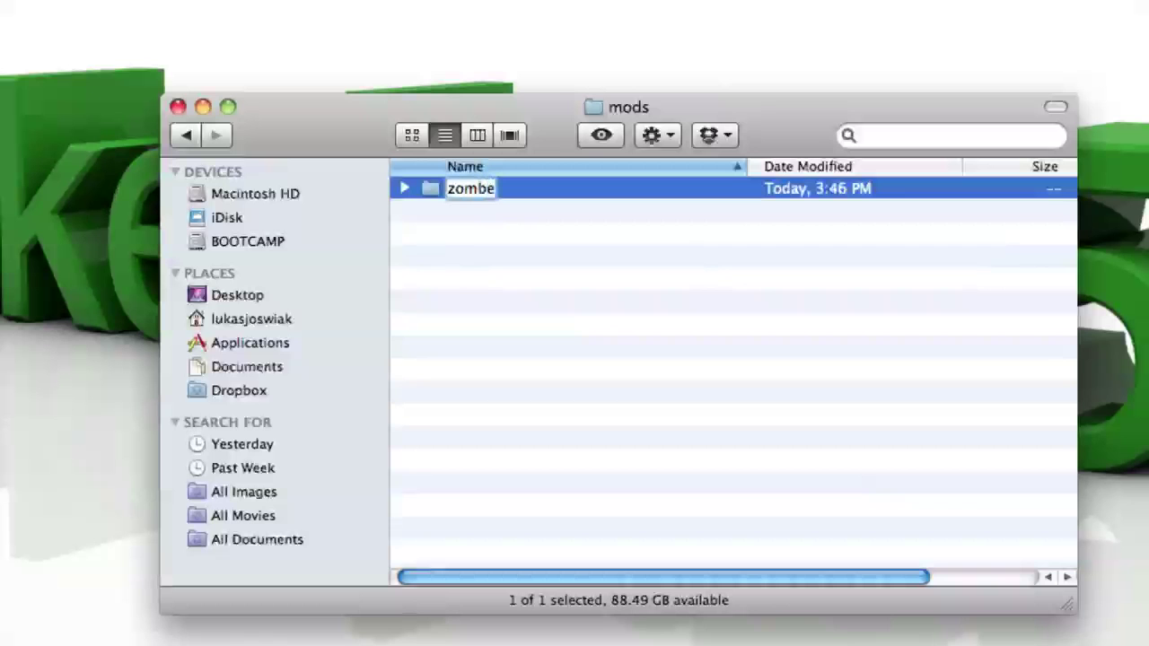
left_click(613, 334)
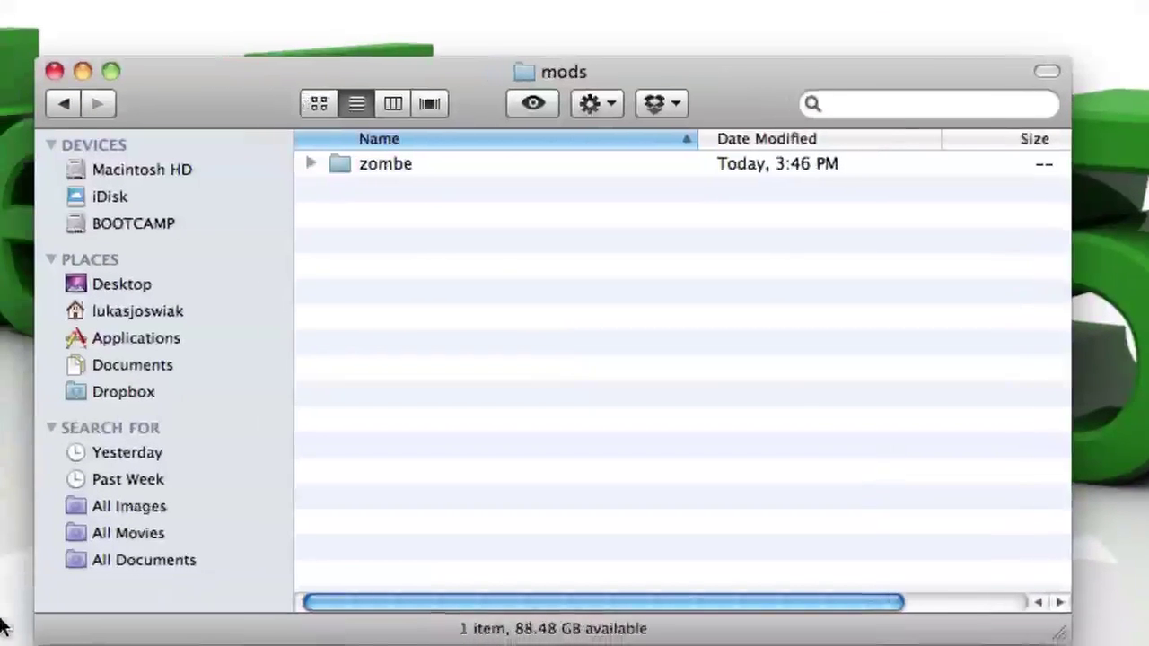
Step: Paste the copied config files into the zombe folder and open config.txt from there
double_click(426, 163)
left_click(600, 105)
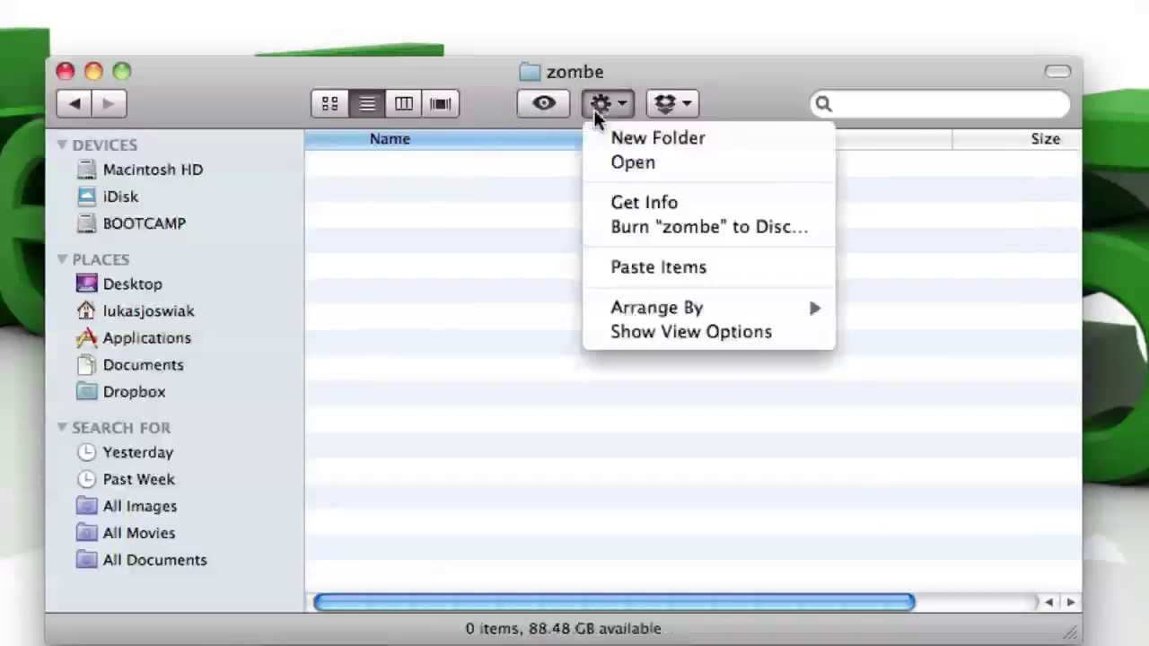
left_click(617, 103)
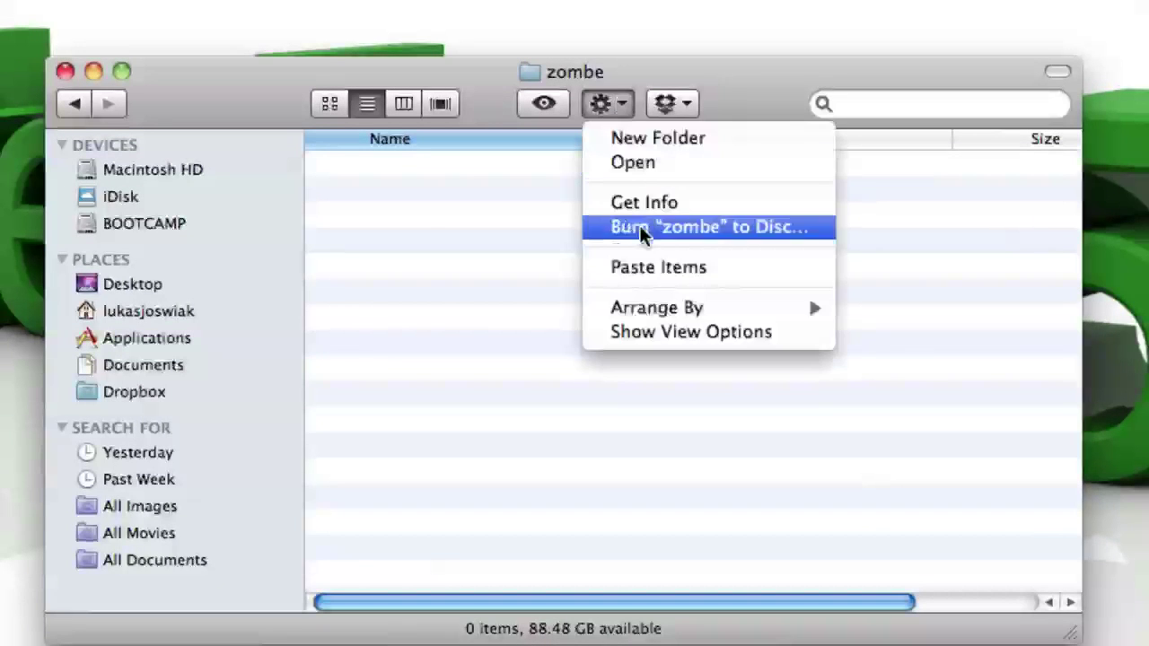
left_click(640, 267)
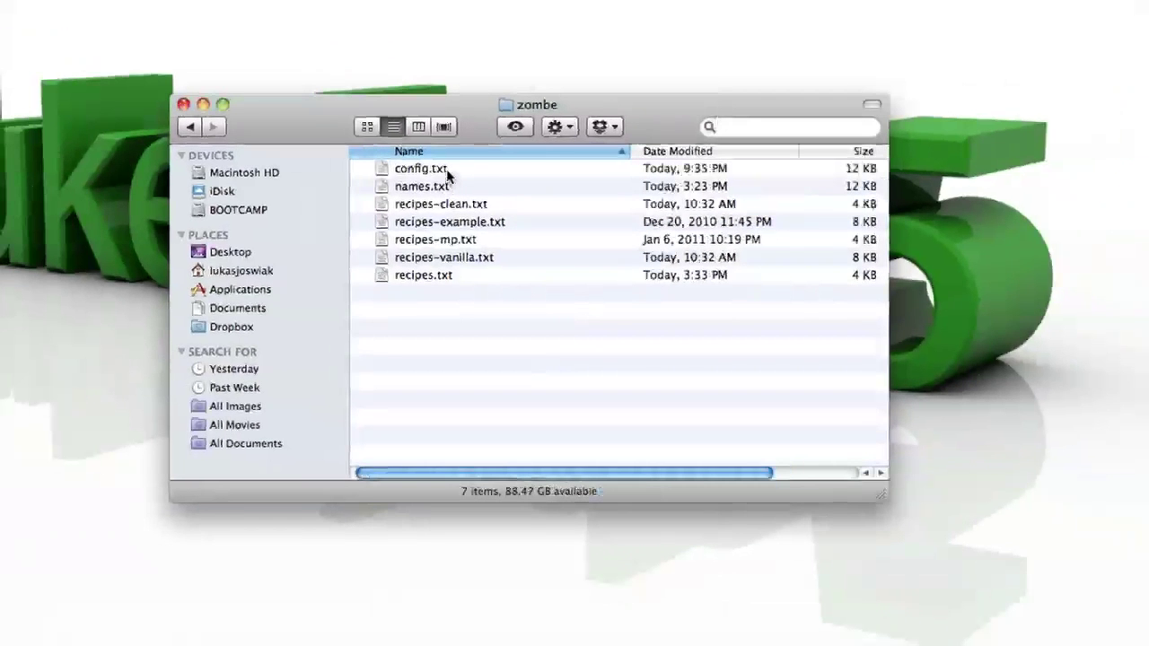
double_click(446, 170)
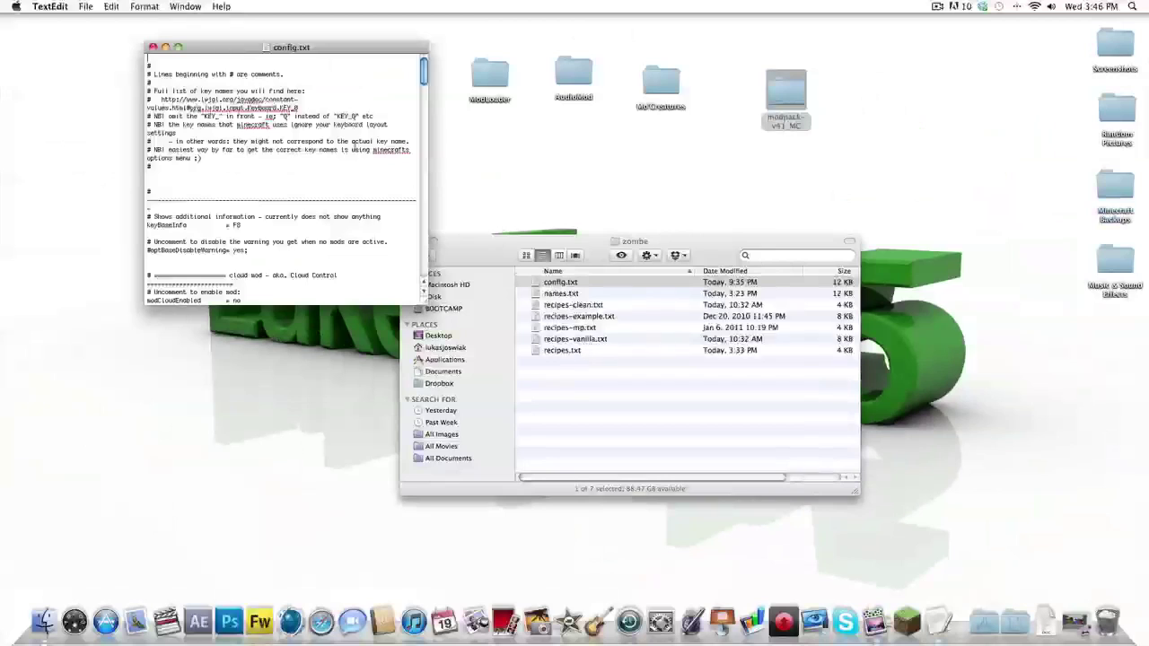
Step: Enable the fly mod in config.txt by setting modFlyEnabled to yes
left_click_drag(328, 47, 613, 144)
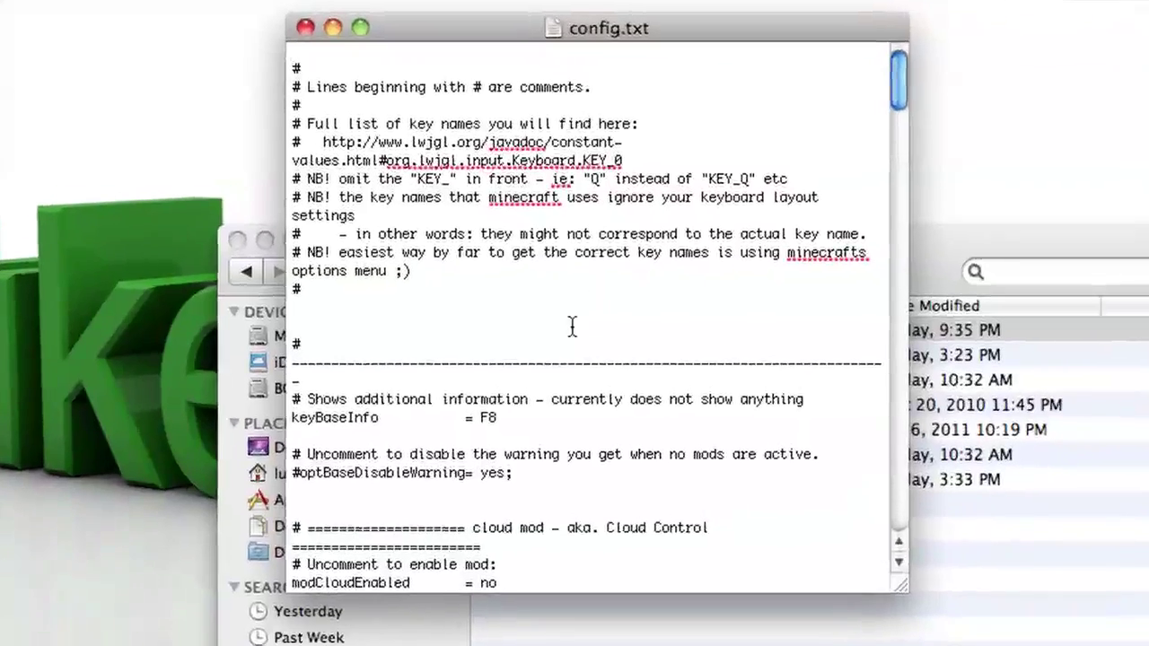
scroll(660, 243, "down", 10)
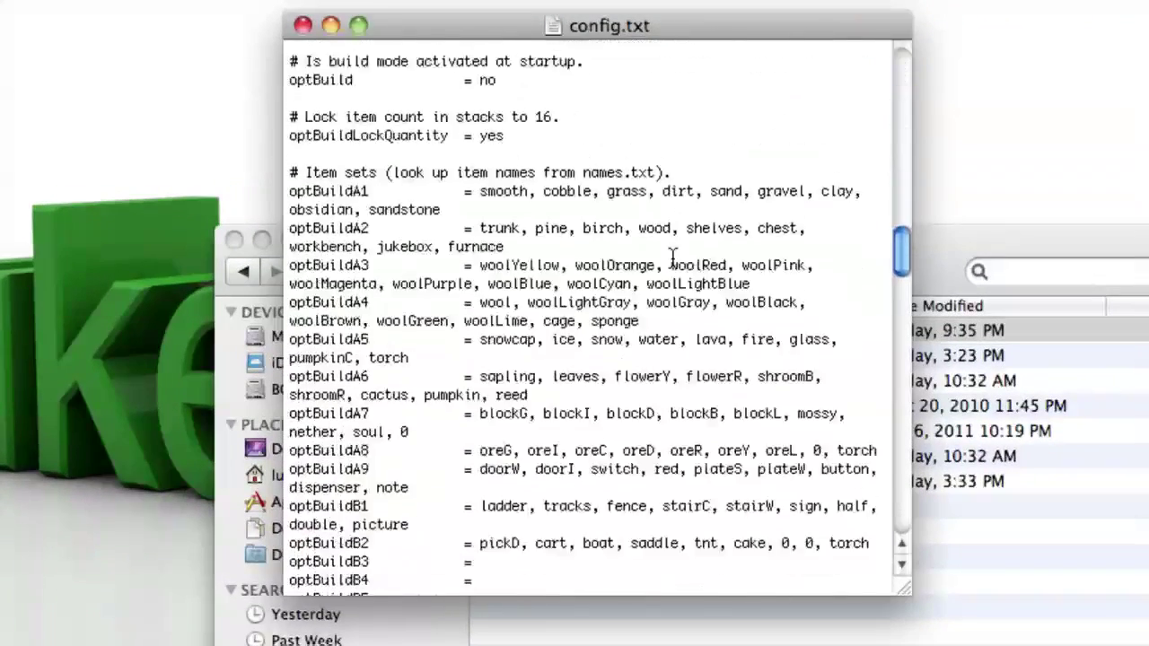
scroll(671, 256, "down", 15)
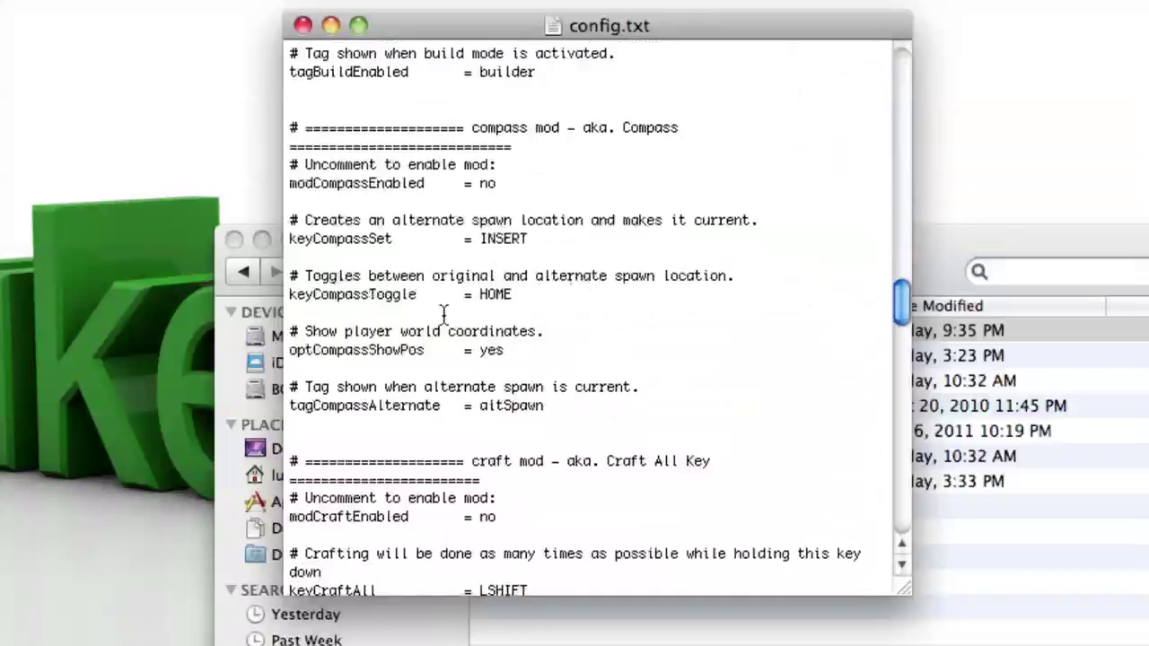
scroll(443, 312, "down", 10)
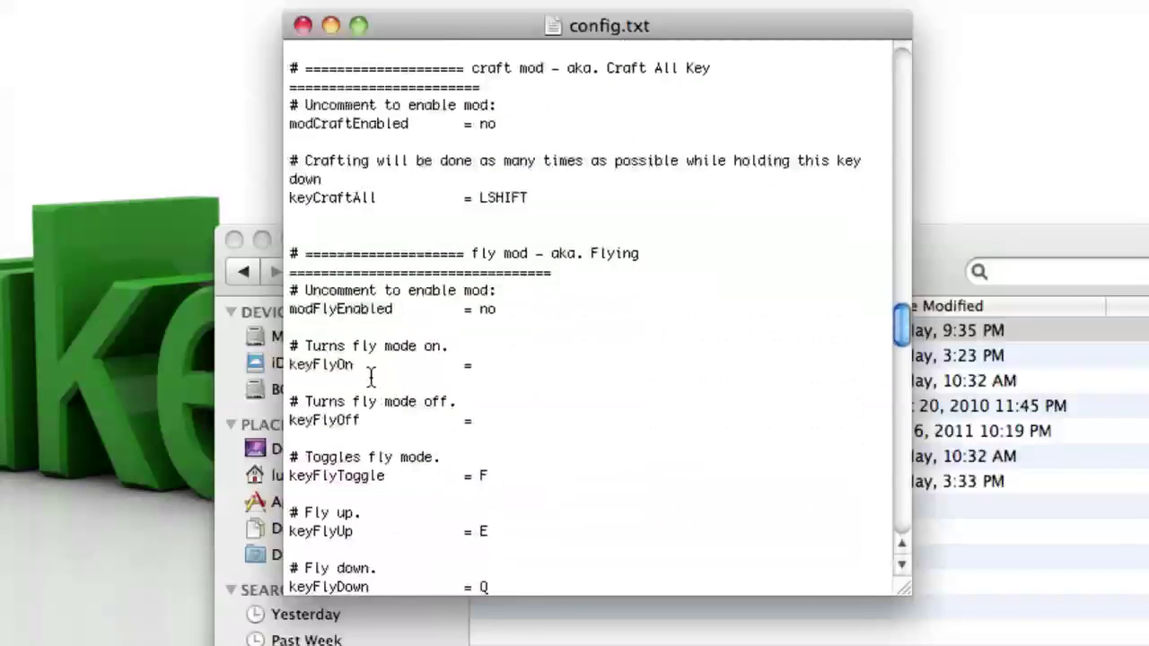
scroll(371, 377, "down", 3)
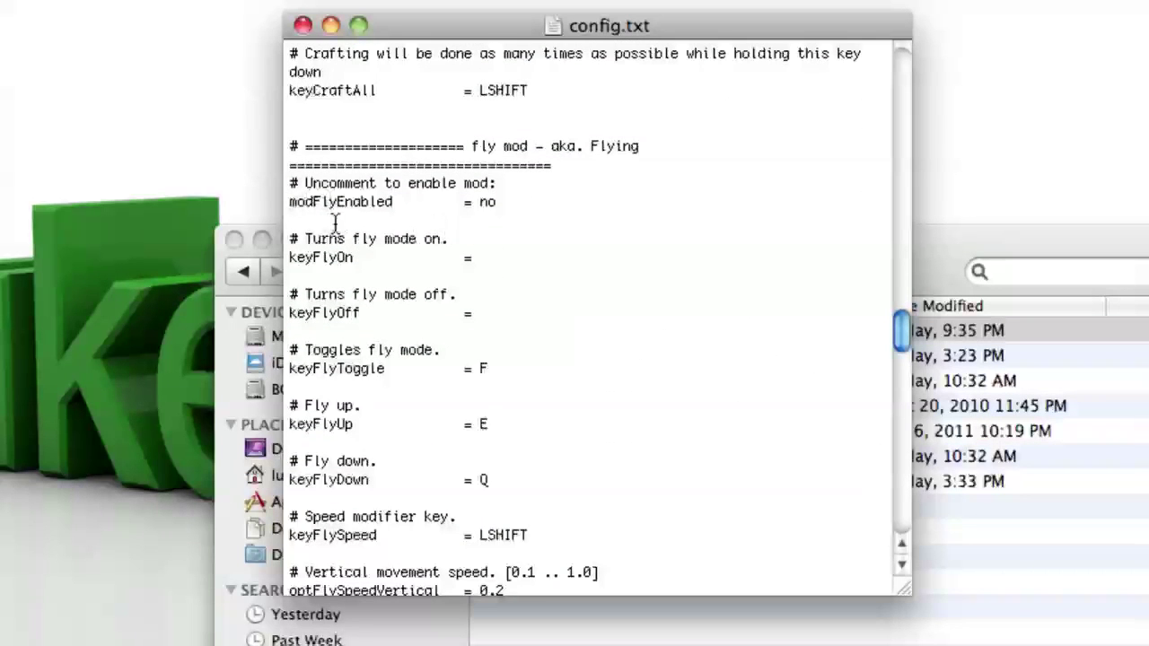
scroll(333, 223, "down", 1)
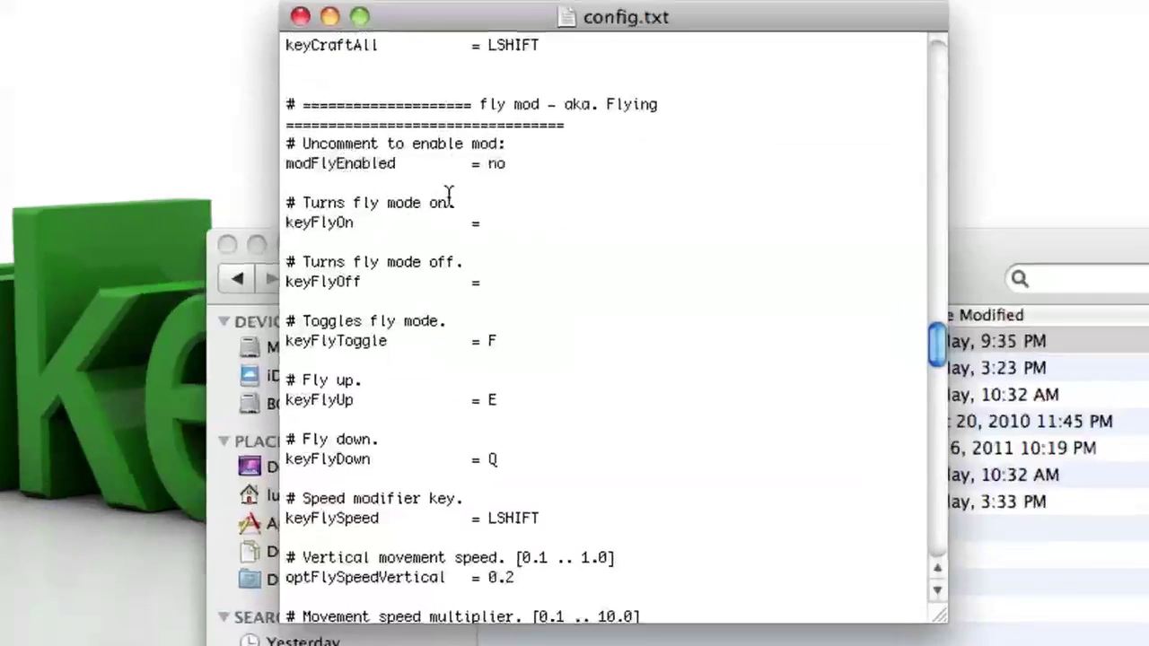
left_click(504, 171)
key("BackSpace")
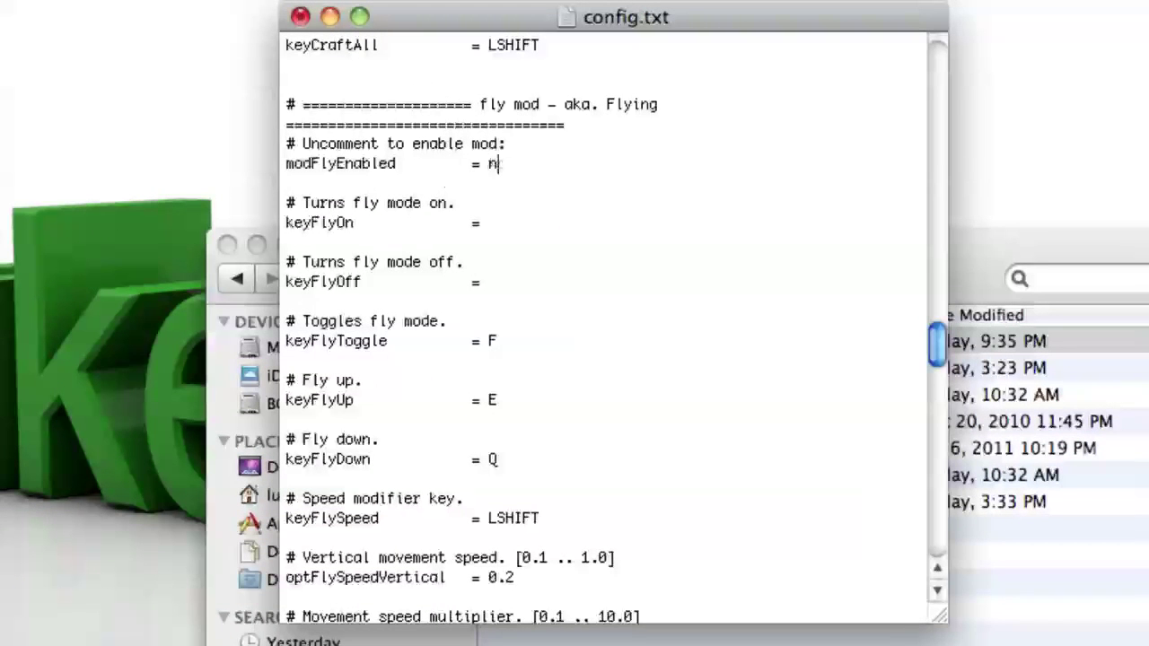
type("yes")
Step: Enable the sun mod in config.txt by setting modSunEnabled to yes
scroll(516, 417, "down", 3)
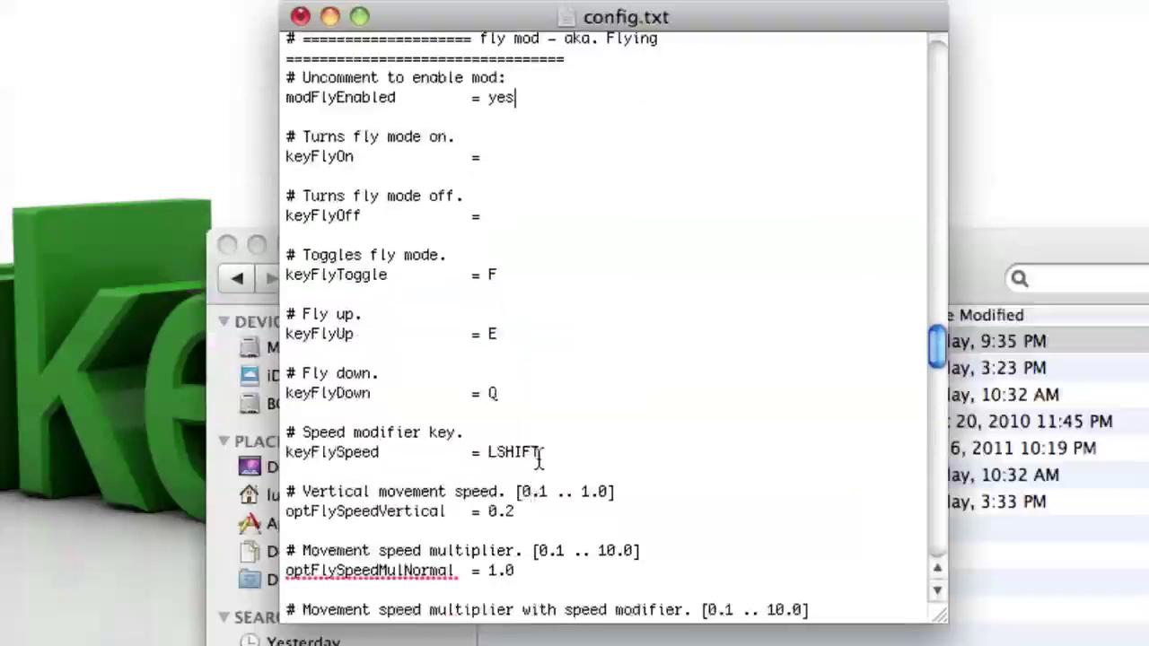
scroll(519, 534, "down", 2)
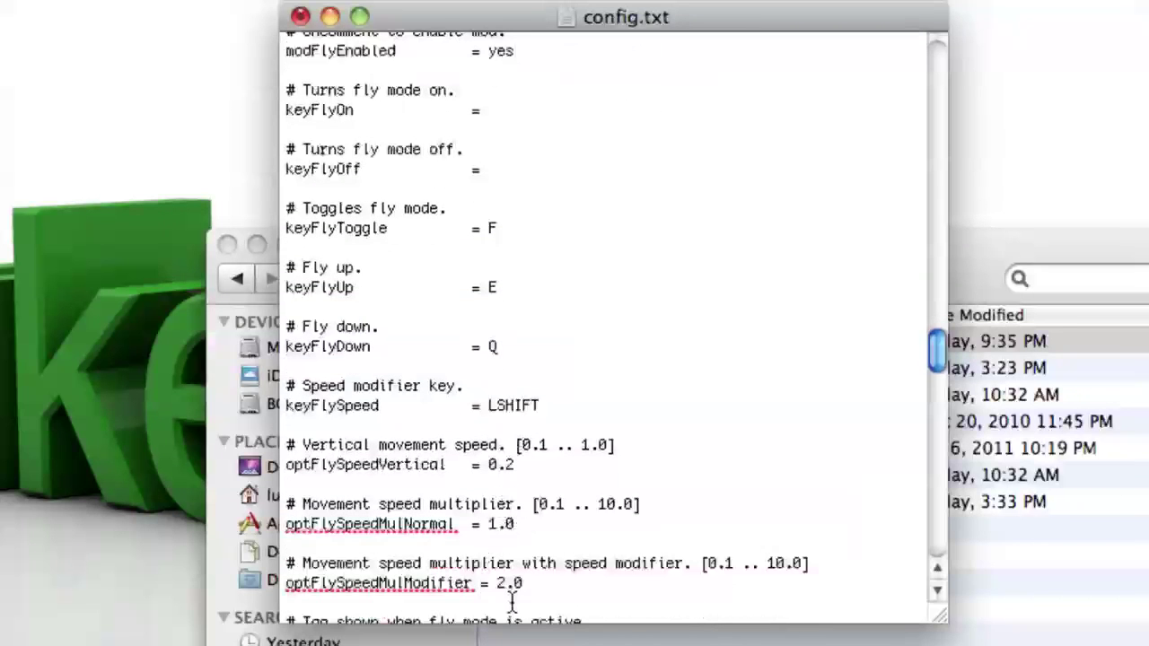
scroll(507, 588, "down", 2)
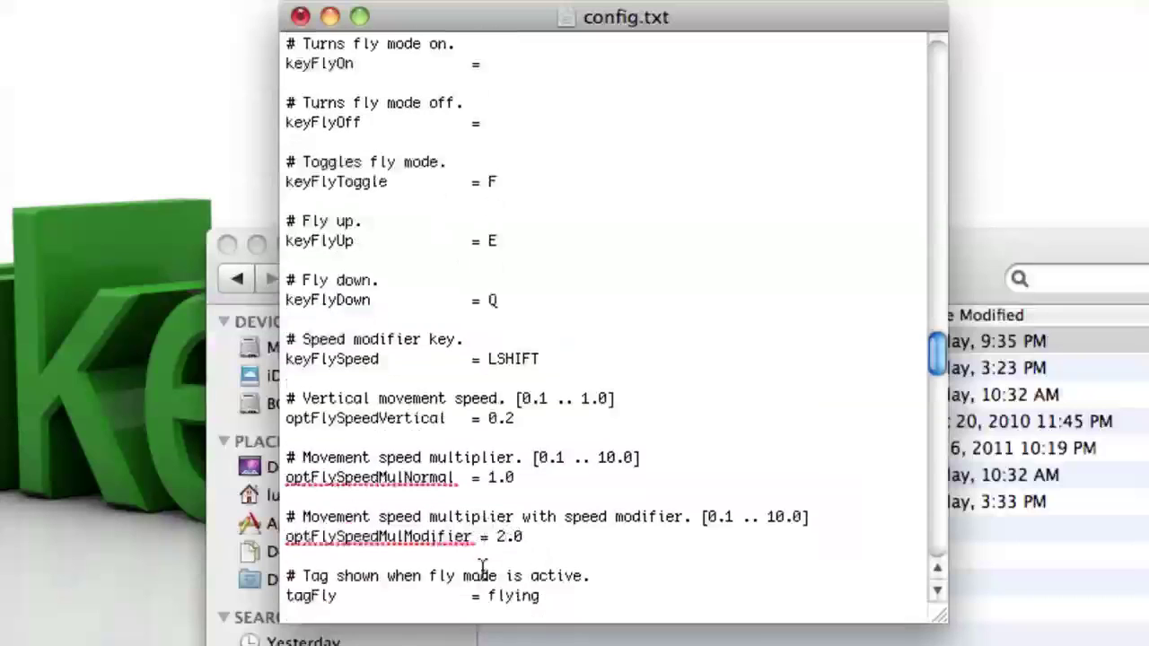
scroll(477, 515, "down", 15)
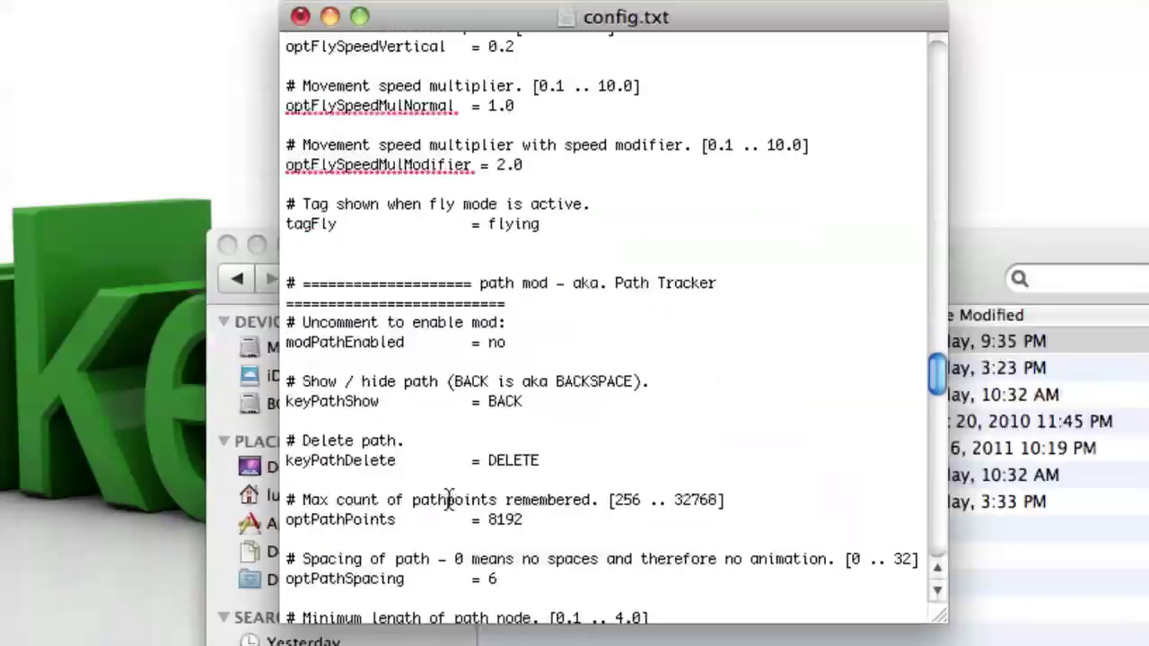
scroll(443, 493, "down", 20)
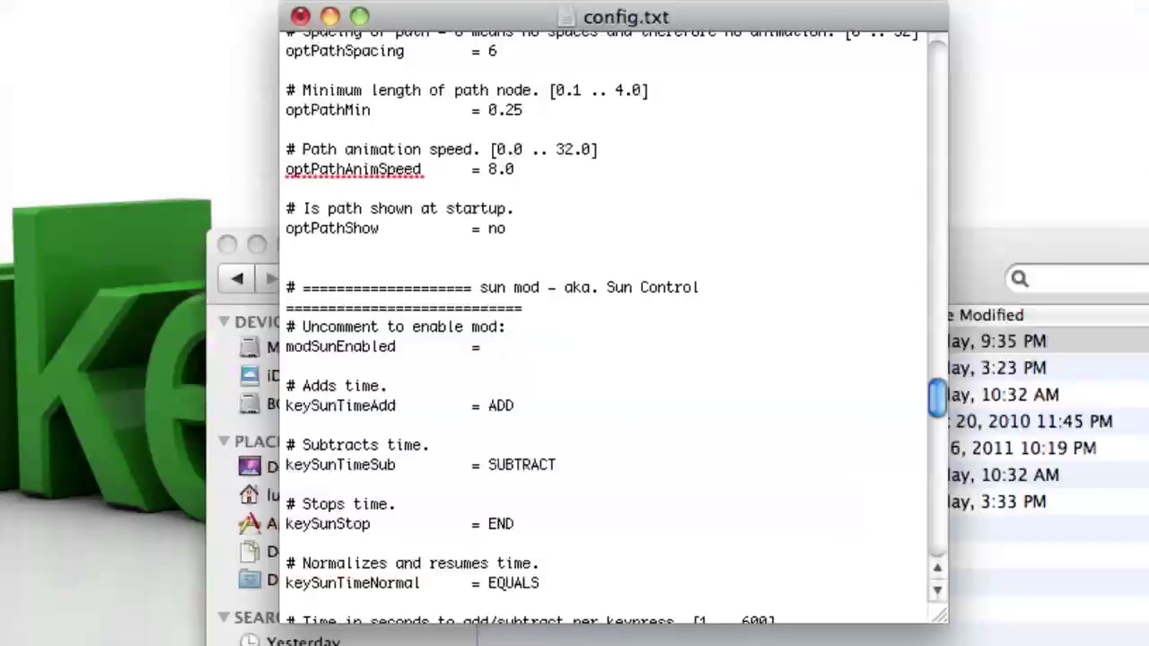
type("yes")
Step: Set the sun mod's keySunTimeAdd to U and keySunTimeSub to I
scroll(423, 404, "down", 3)
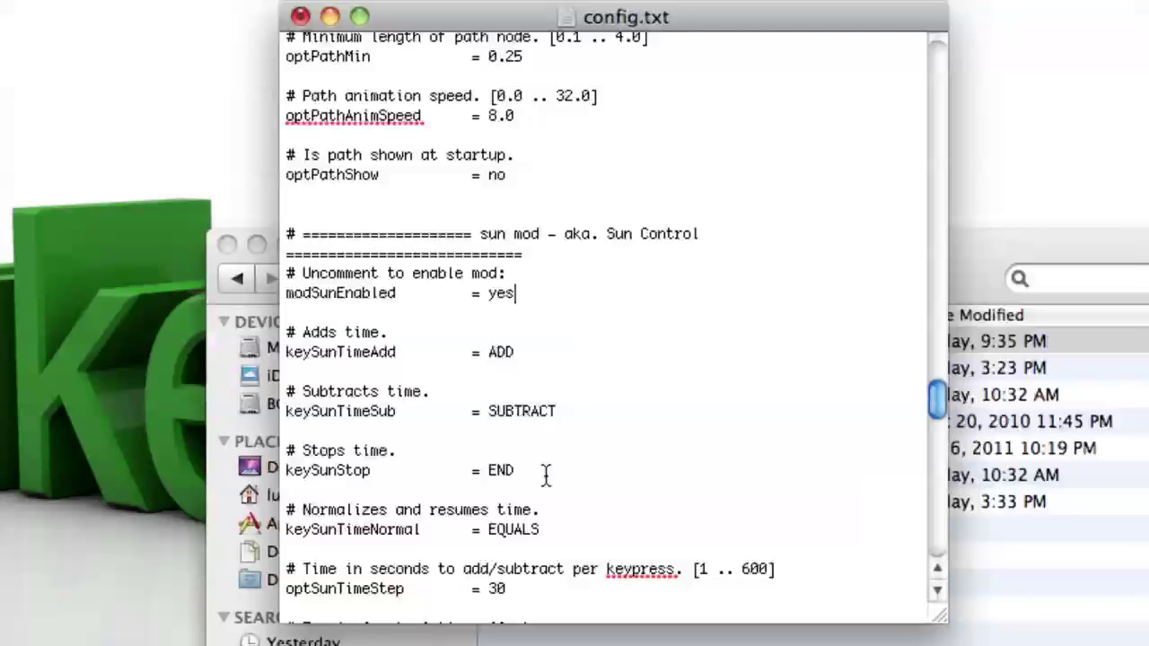
left_click(528, 358)
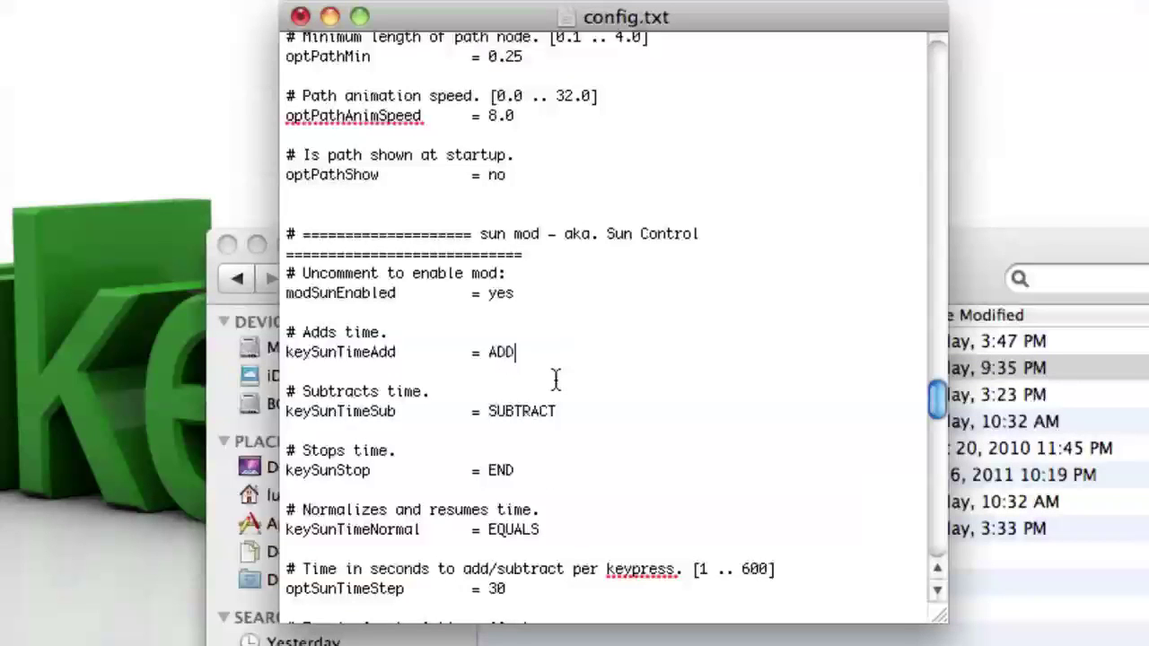
key("BackSpace")
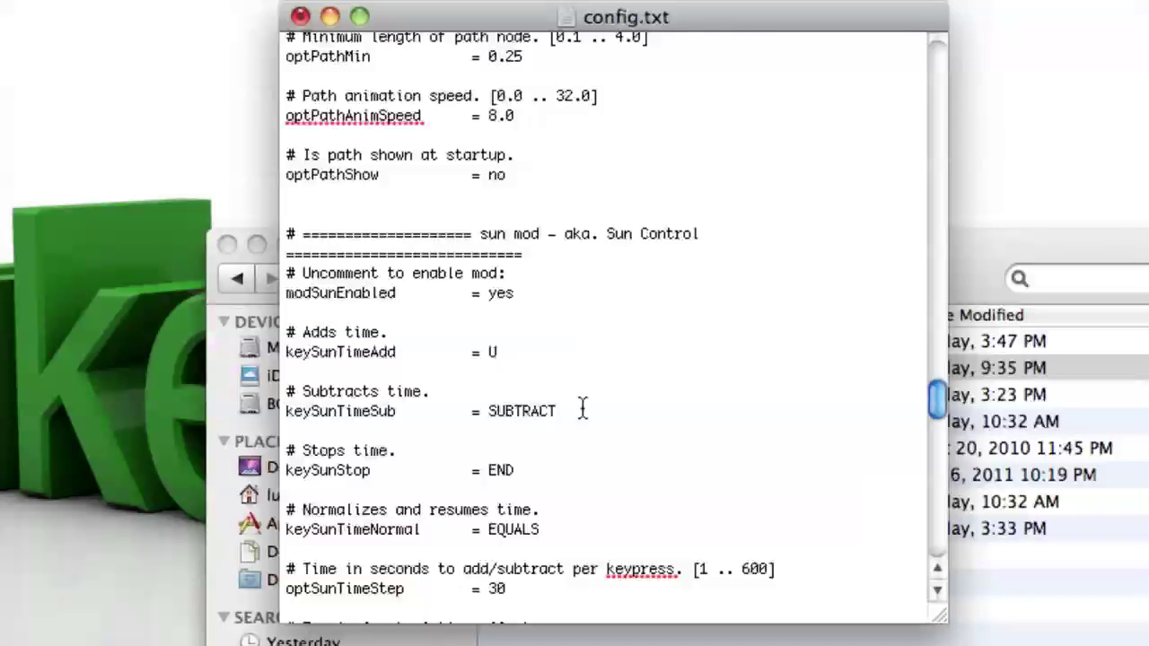
key("BackSpace")
key("BackSpace")
key("BackSpace")
key("BackSpace")
key("BackSpace")
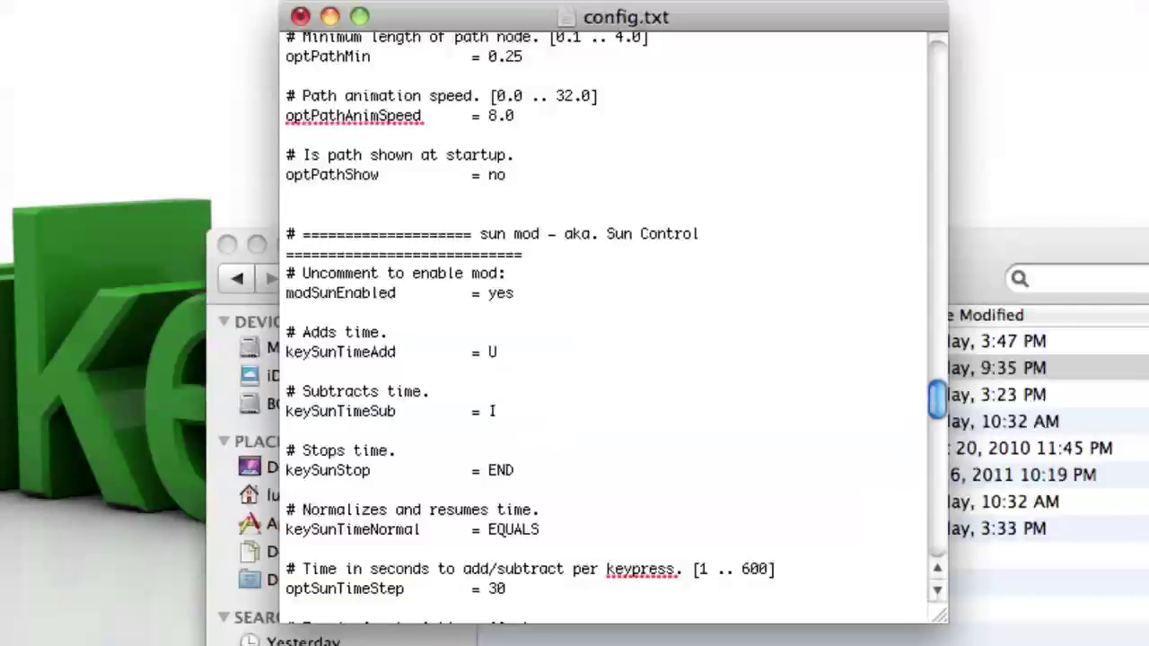
Step: Set the sun mod's stop-time key, keySunStop, to O
left_click(517, 469)
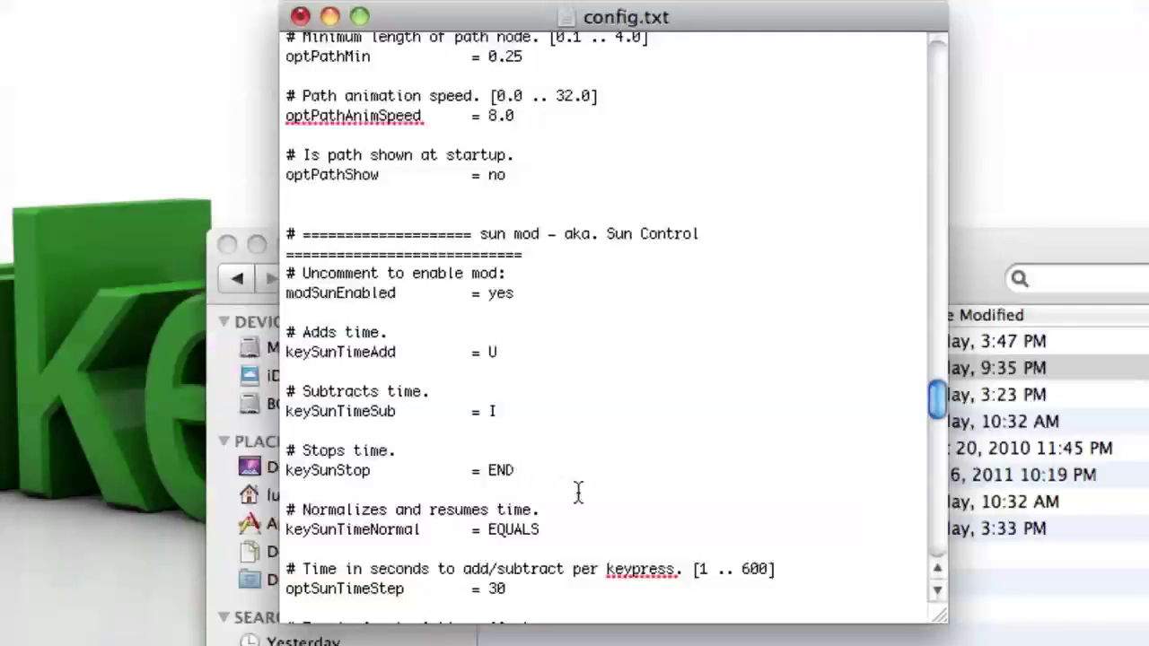
key("BackSpace")
key("BackSpace")
scroll(521, 452, "down", 3)
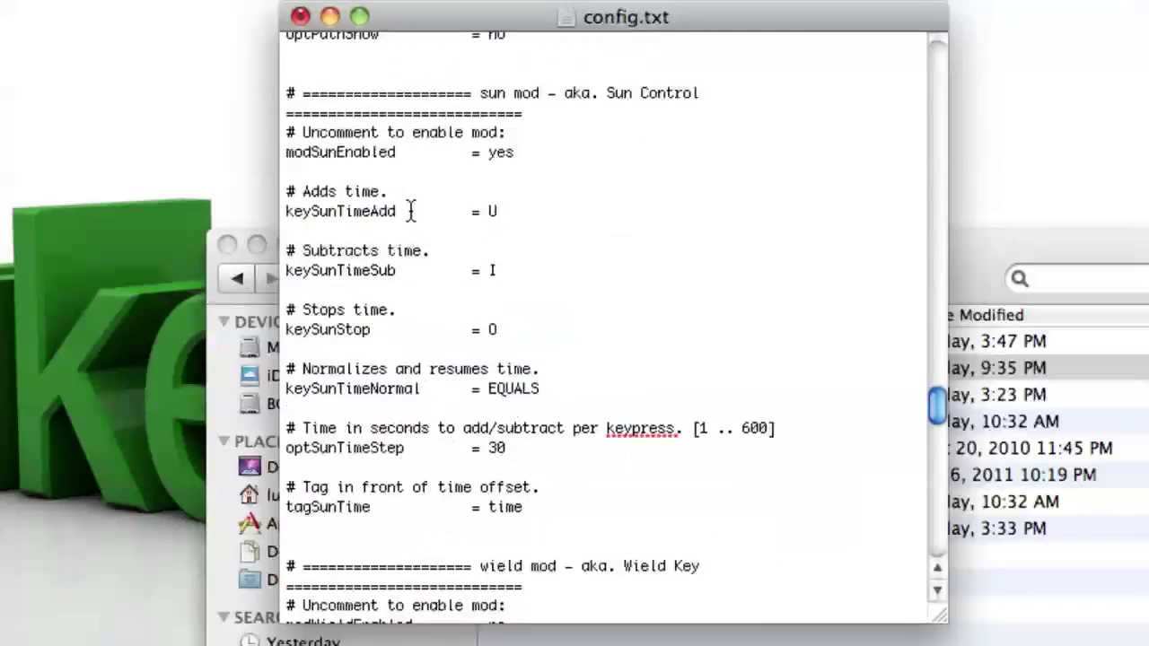
Step: Enable the cloud mod near the beginning of config.txt by setting modCloudEnabled to yes
scroll(413, 318, "up", 10)
scroll(417, 319, "up", 15)
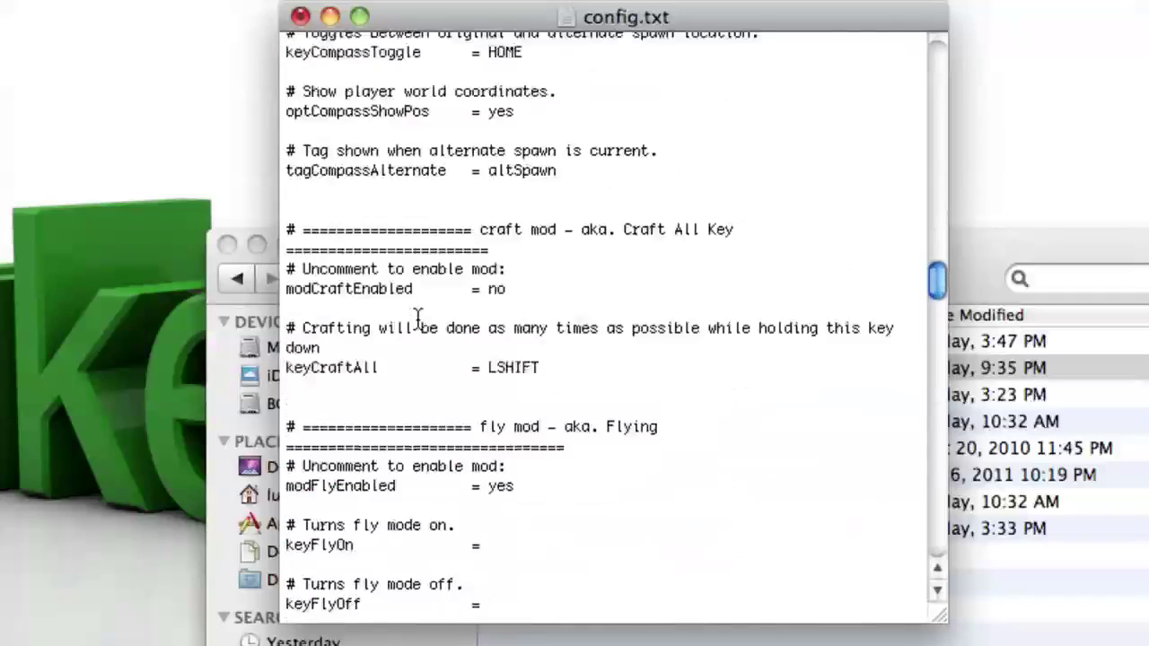
scroll(421, 323, "up", 5)
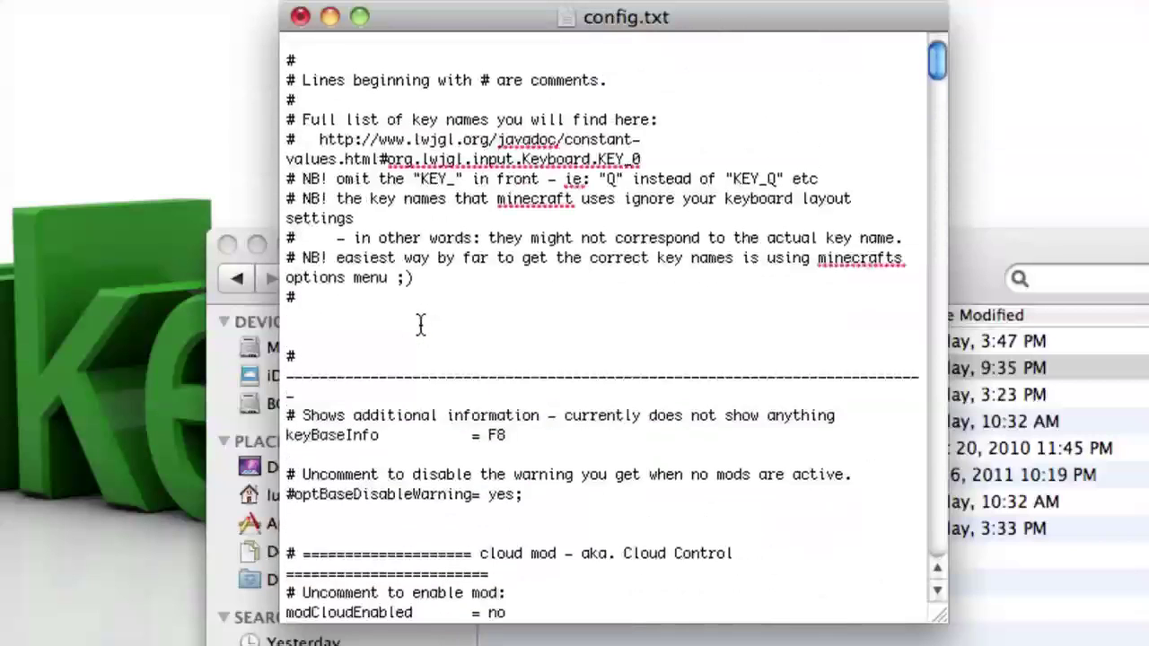
scroll(421, 323, "down", 8)
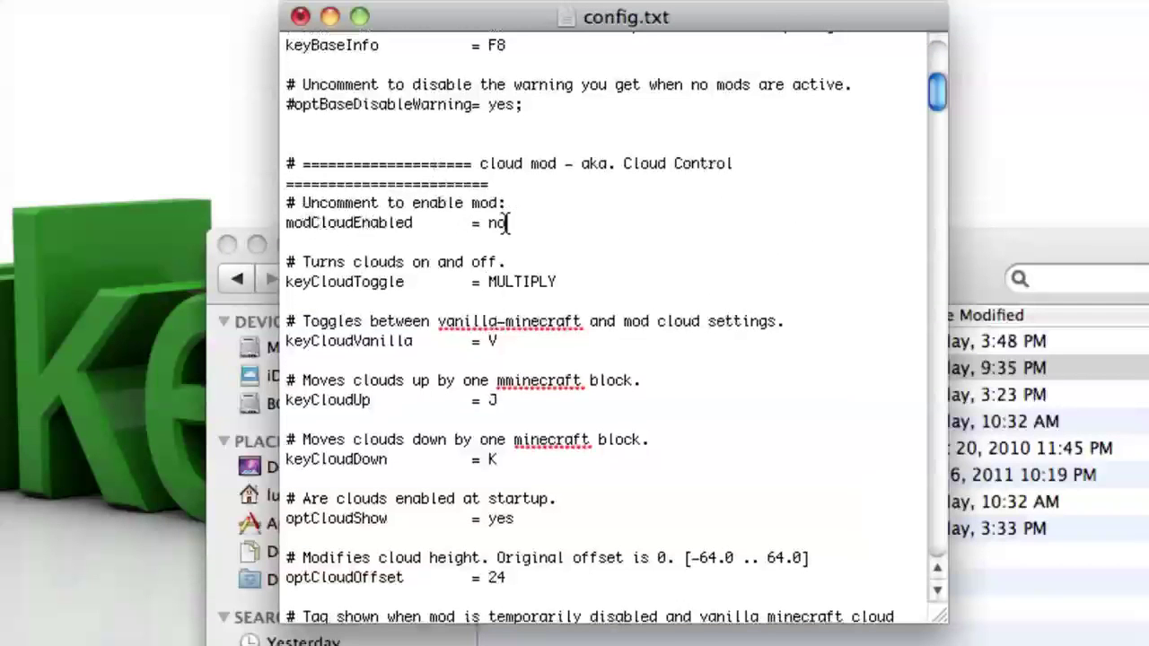
key("BackSpace")
key("BackSpace")
type("yes")
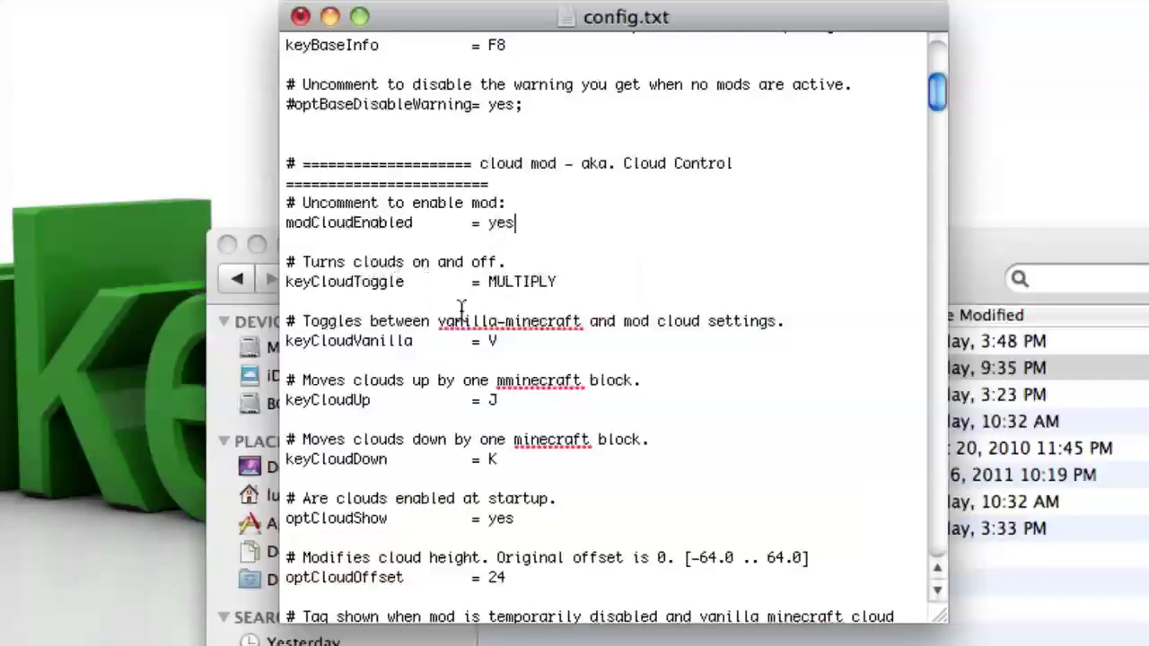
Step: Set keyCloudToggle, the key that turns clouds on and off, to L
left_click(555, 284)
key("BackSpace")
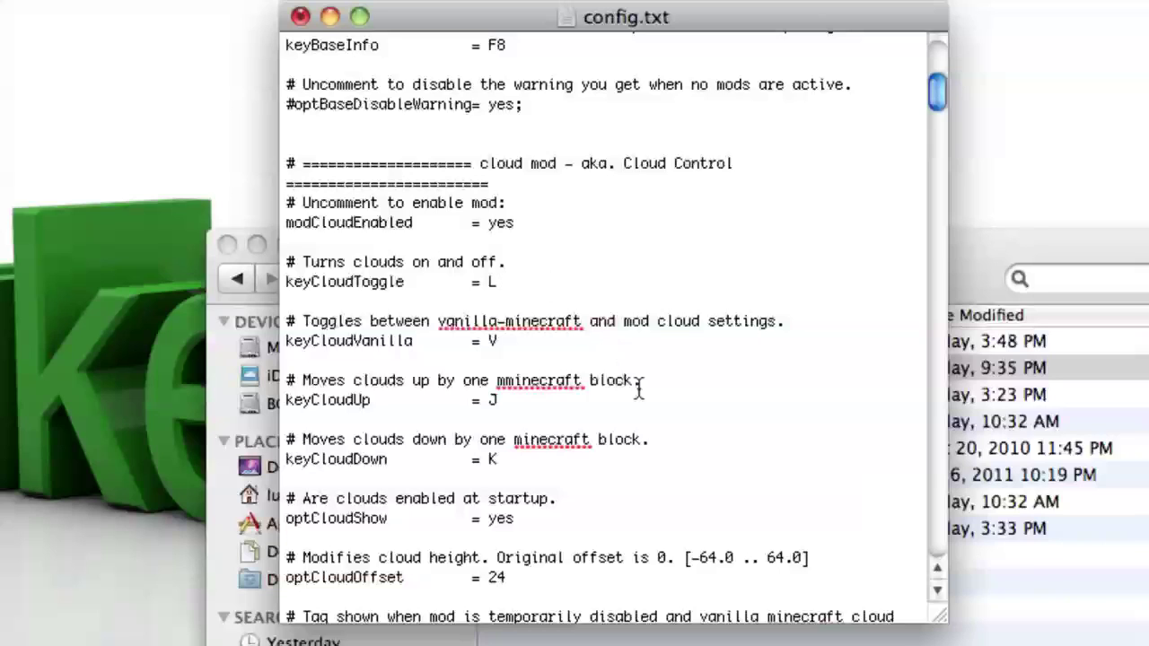
left_click(495, 406)
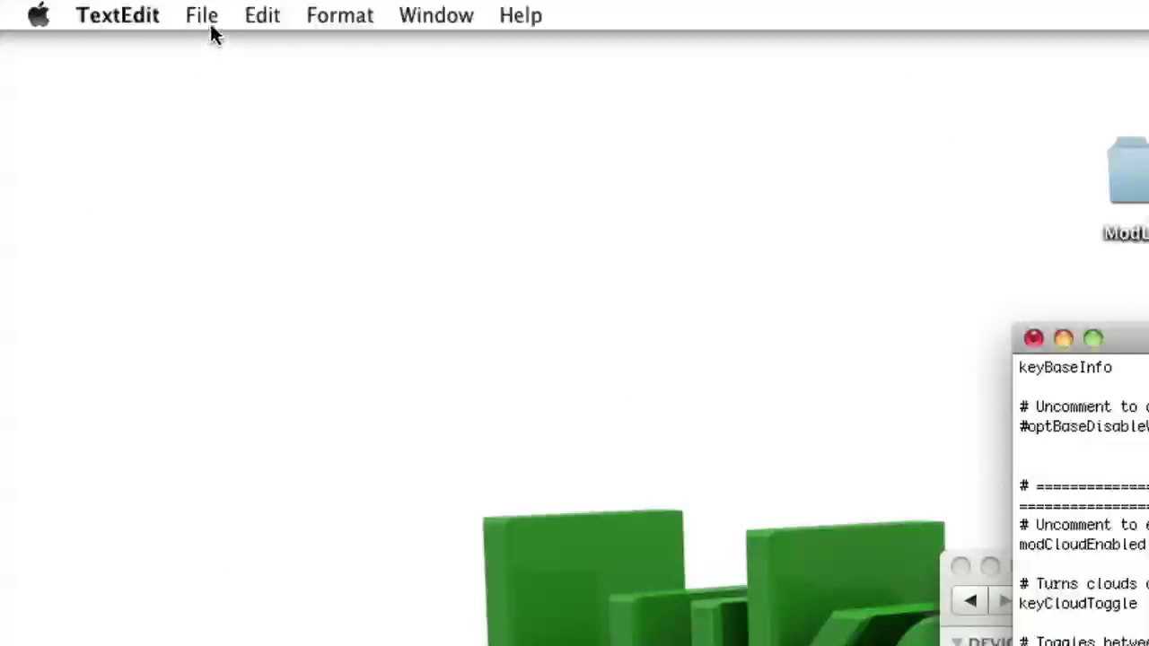
Step: Save config.txt, then close the text editor and the zombe folder window
left_click(205, 18)
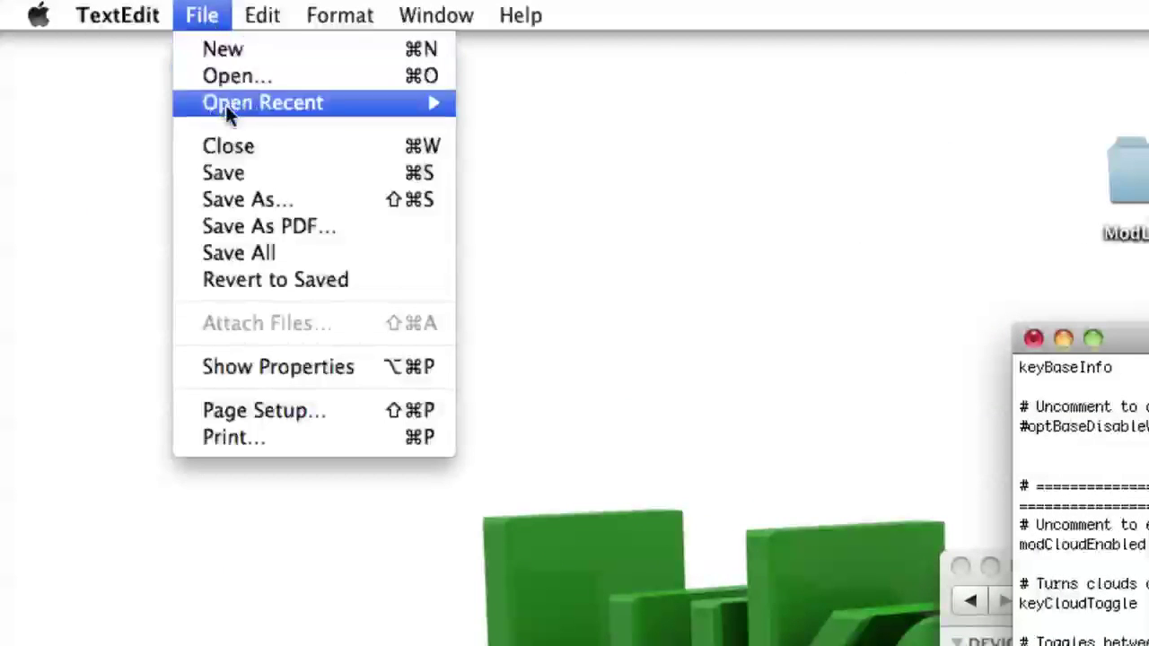
left_click(251, 171)
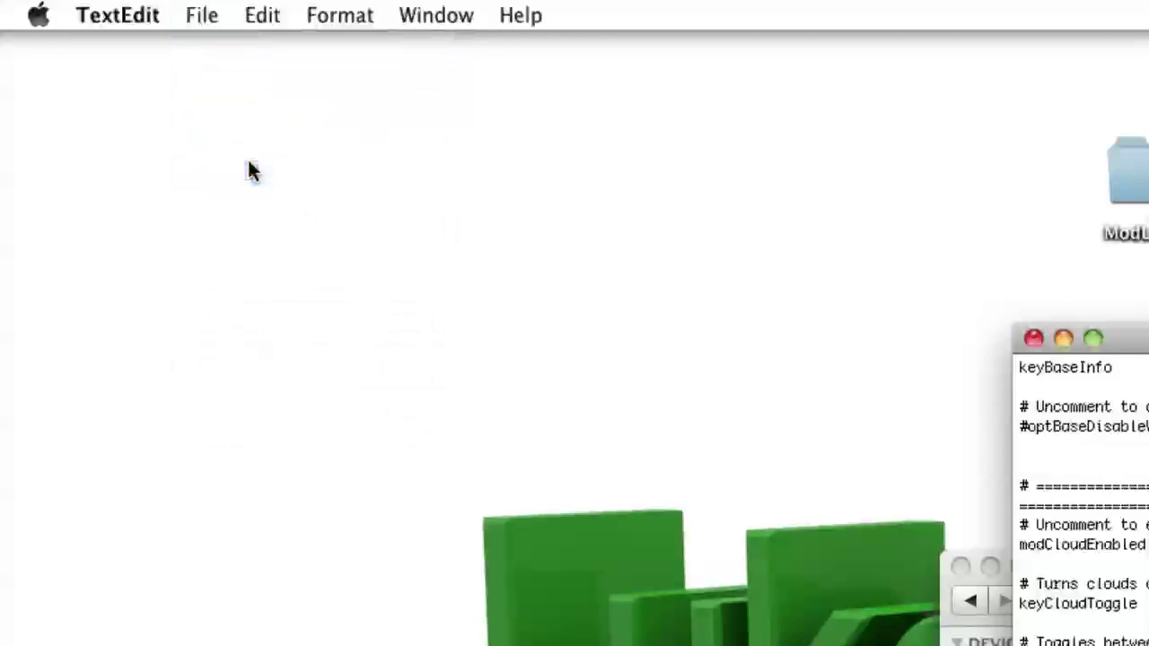
key("super+q")
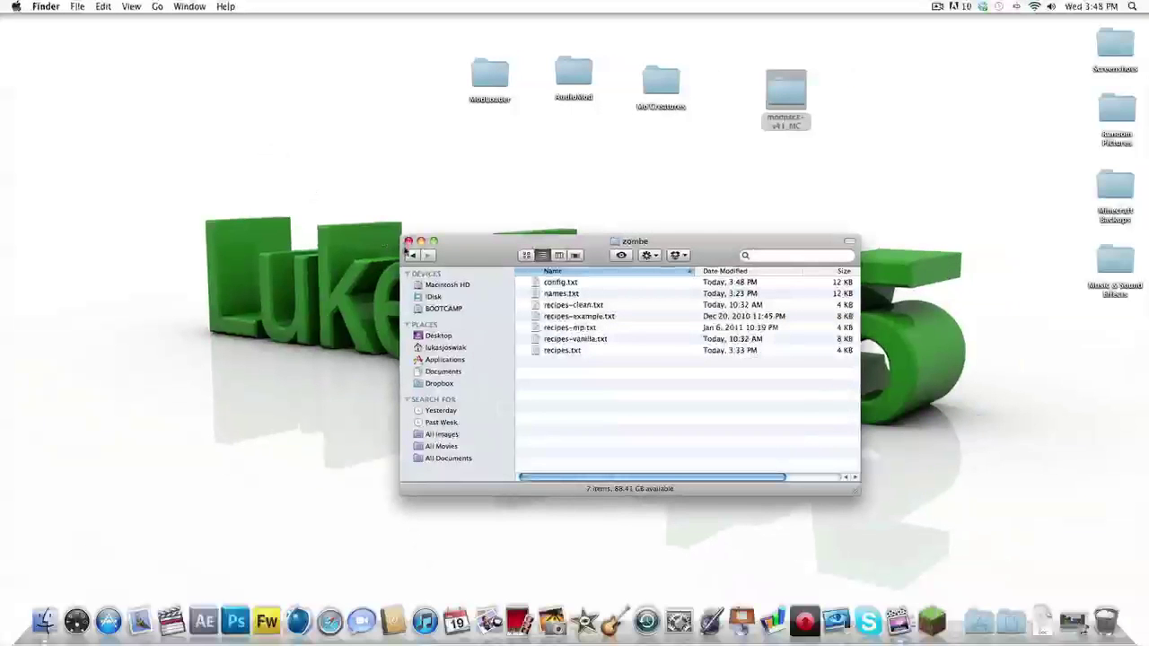
left_click(408, 242)
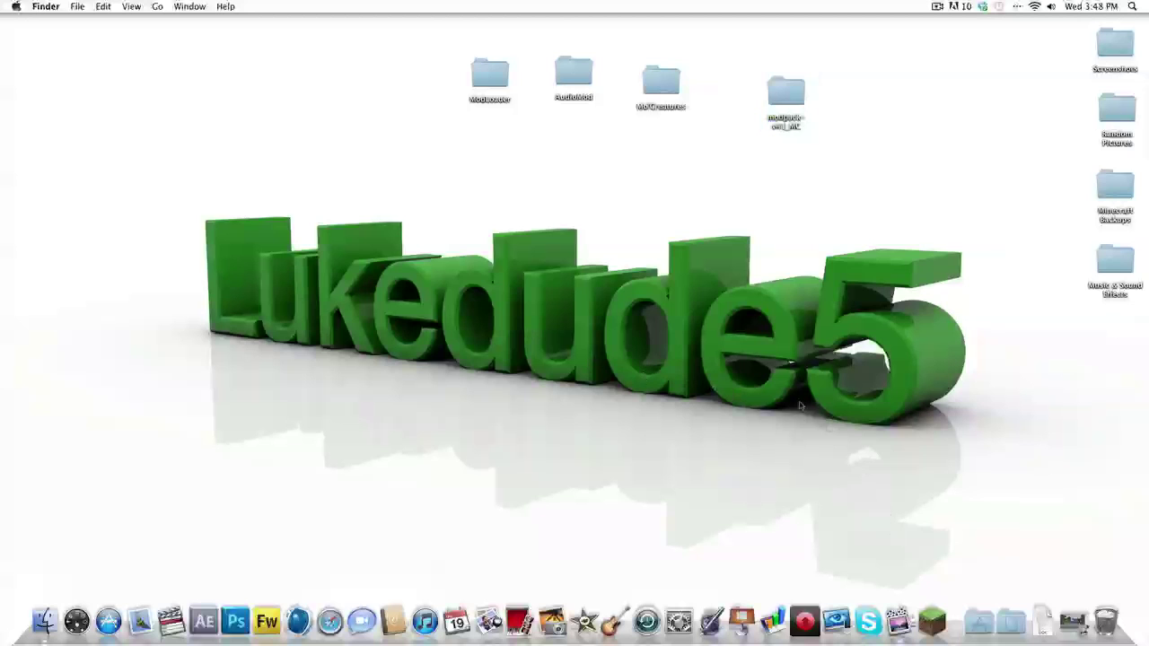
Step: Launch Minecraft with the remembered login and load single-player World 2 in a maximized window
left_click(938, 619)
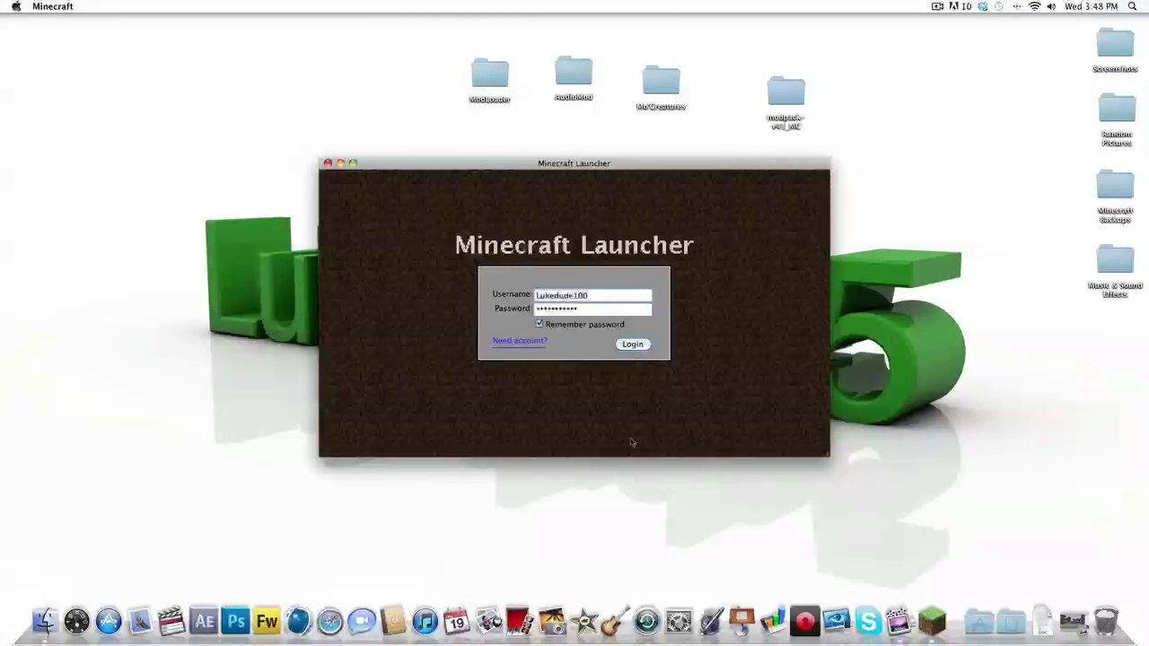
left_click(636, 351)
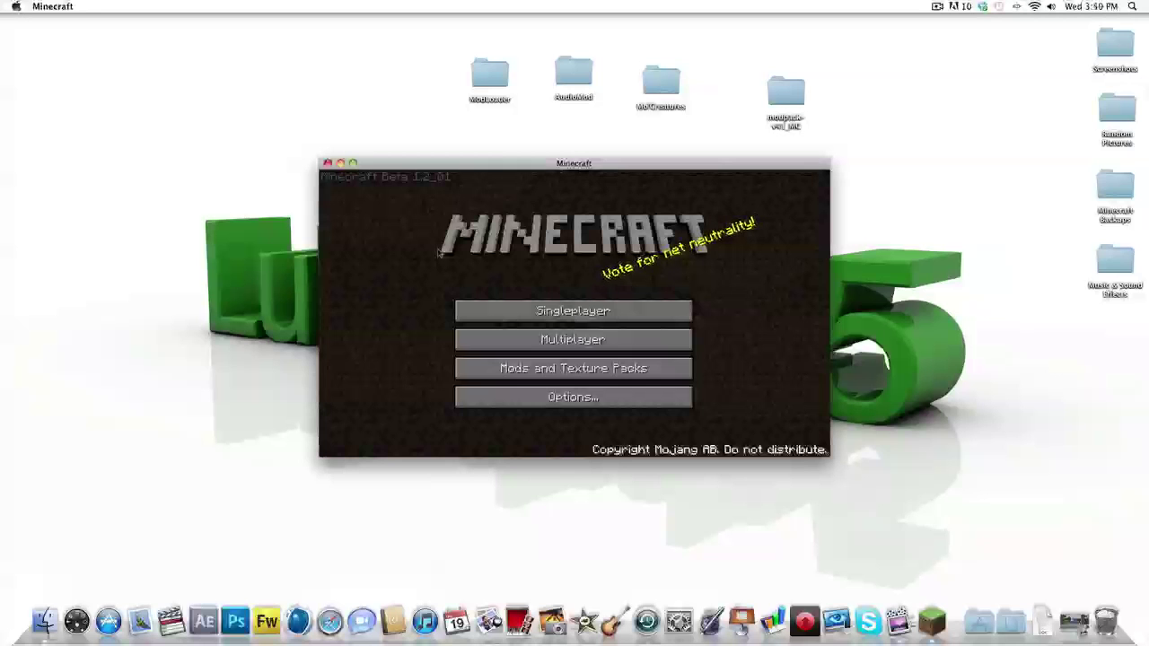
left_click(353, 163)
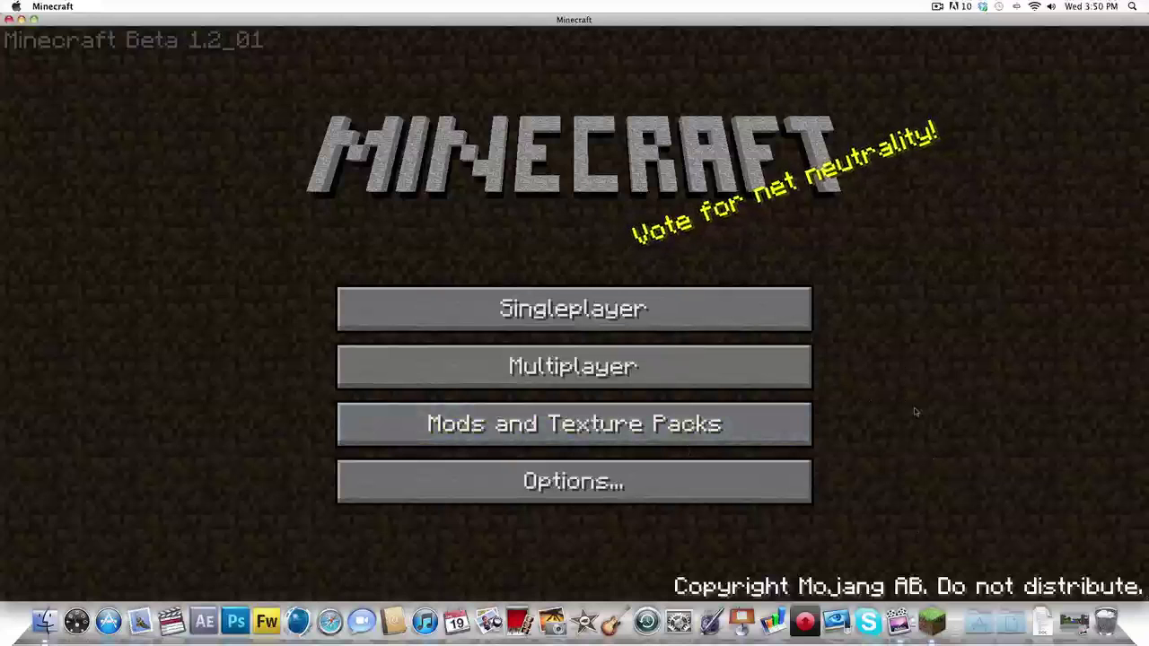
left_click(693, 310)
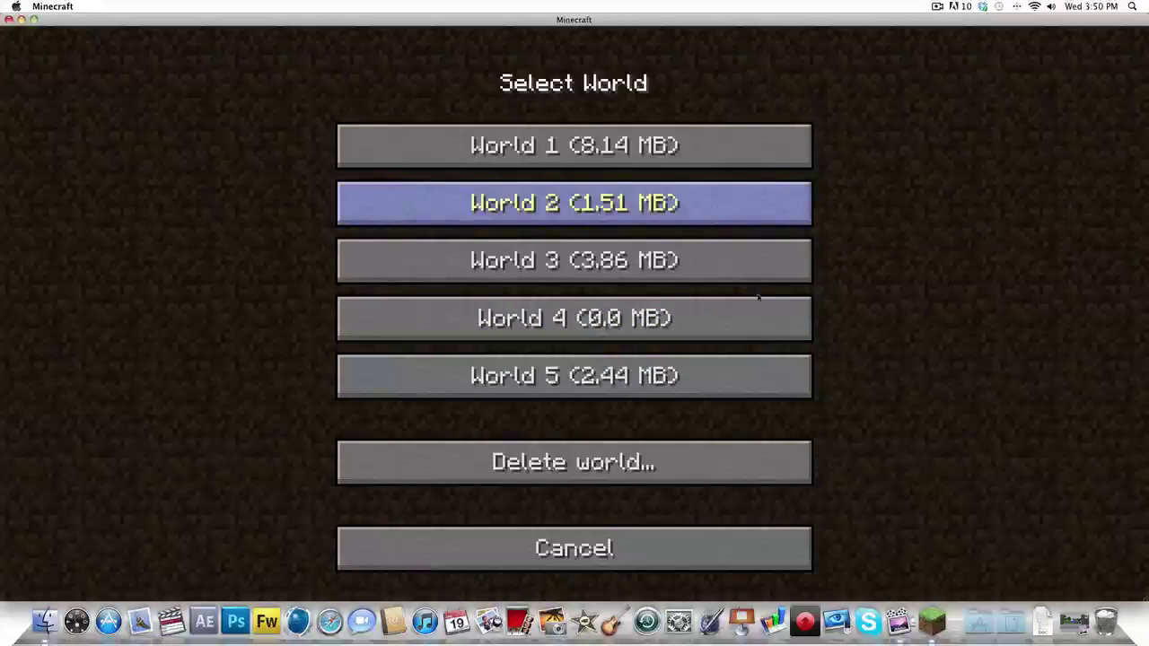
left_click(698, 216)
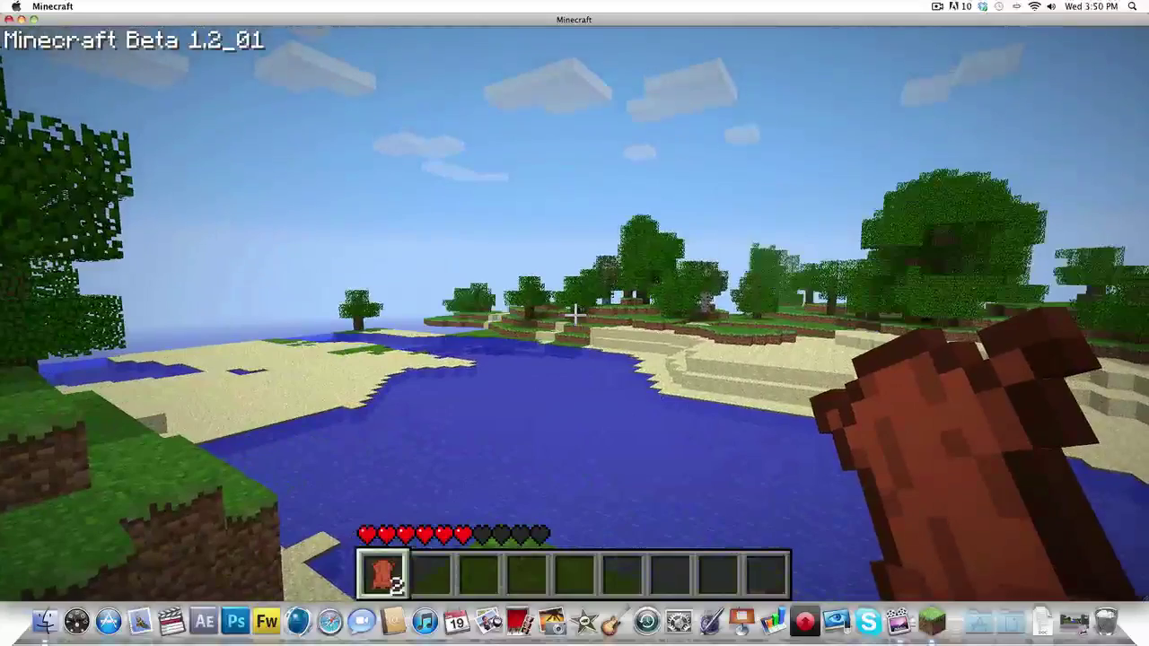
Step: Test the fly mod by toggling flight on, flying forward across the landscape to the trees and toggling it off
key("f")
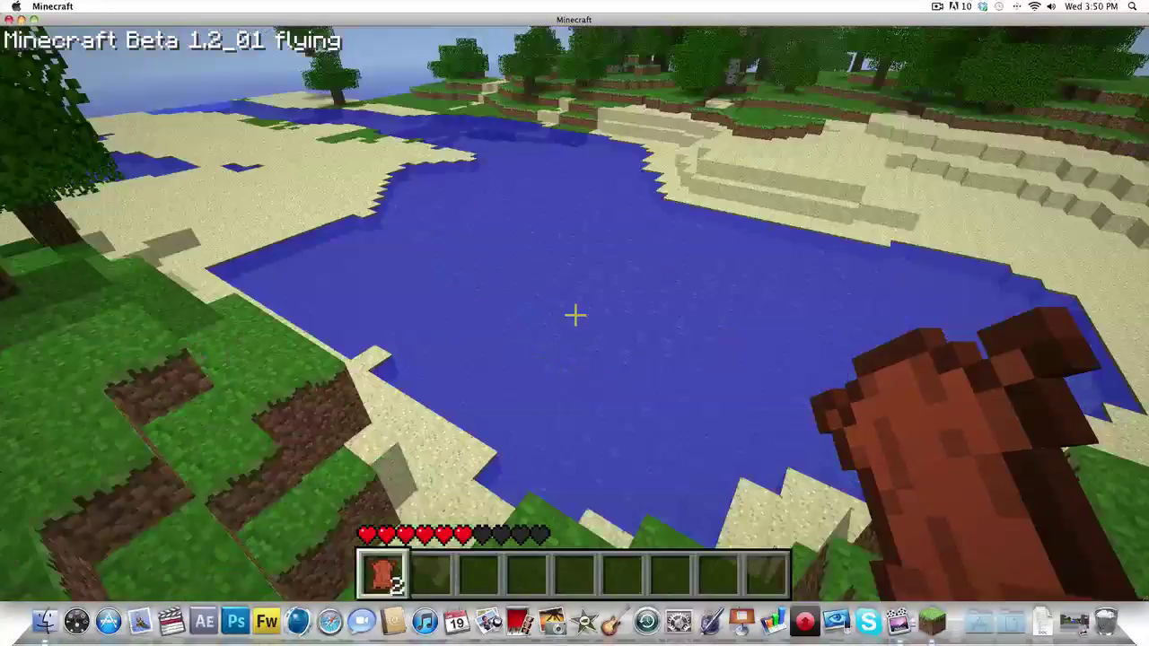
key("w")
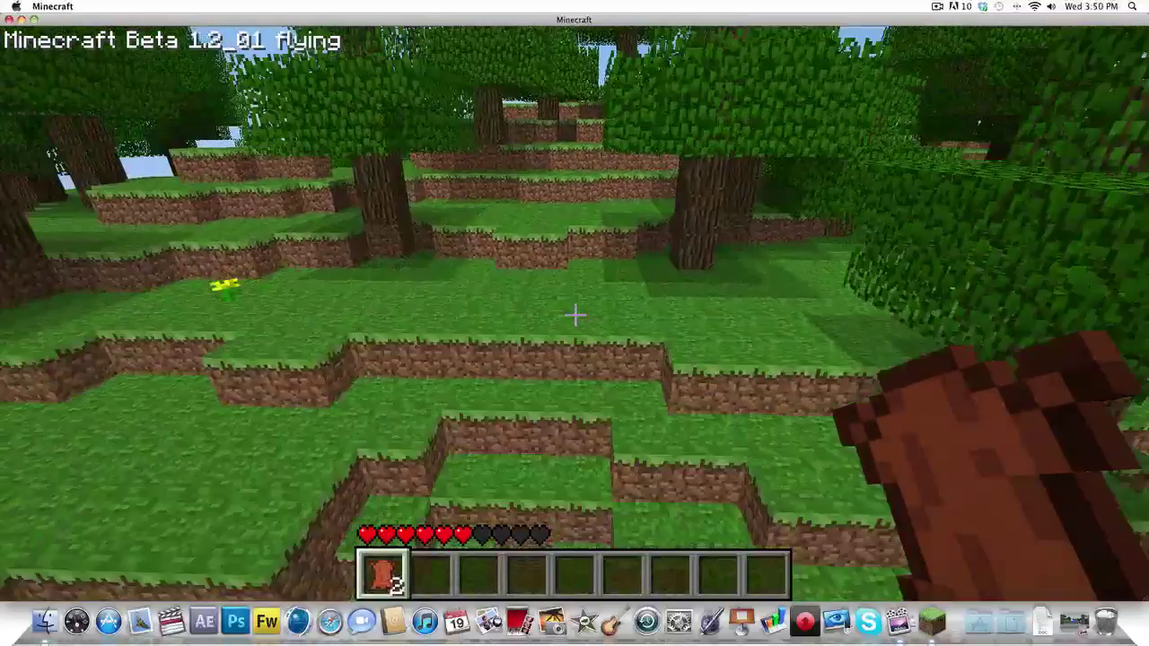
key("w")
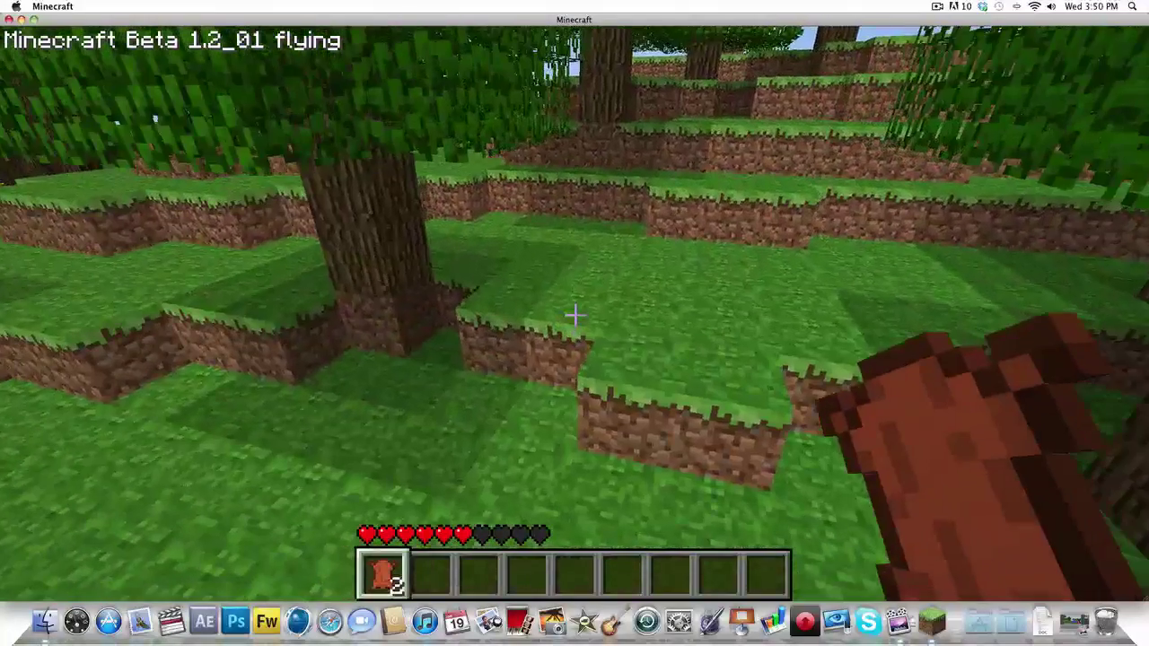
key("f")
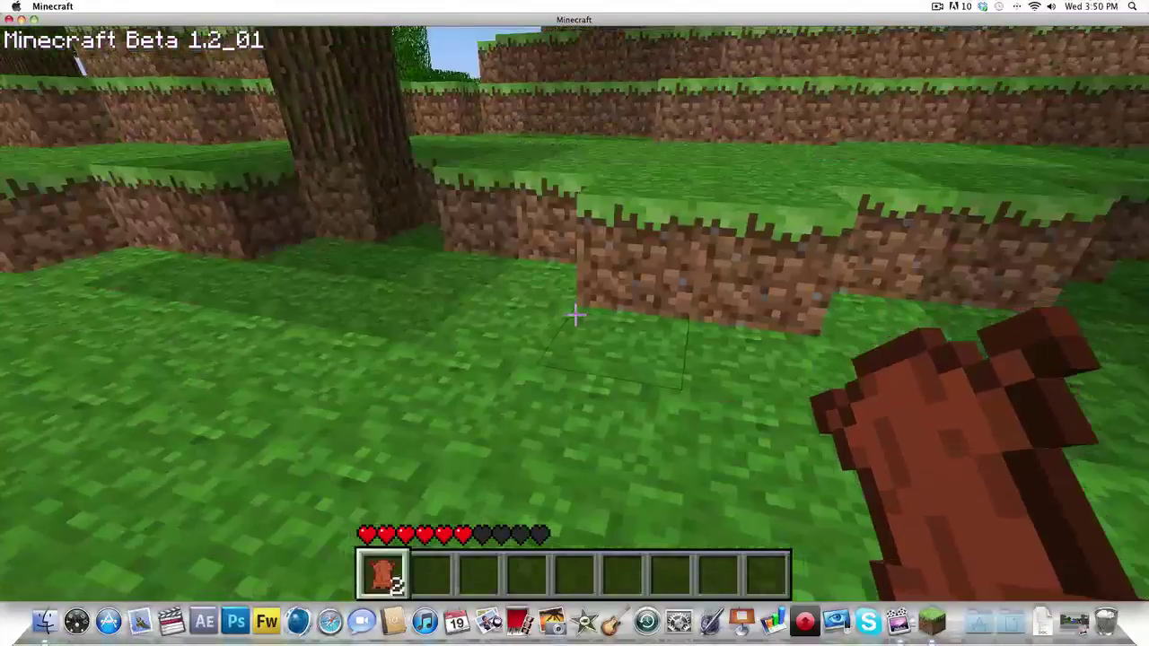
key("w")
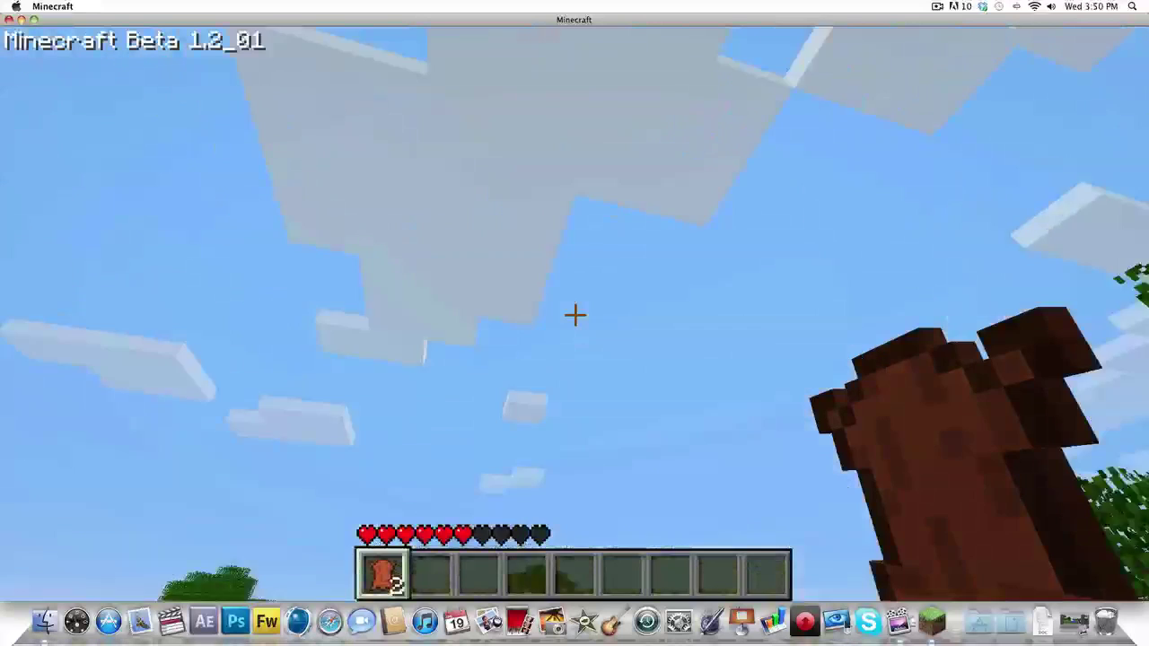